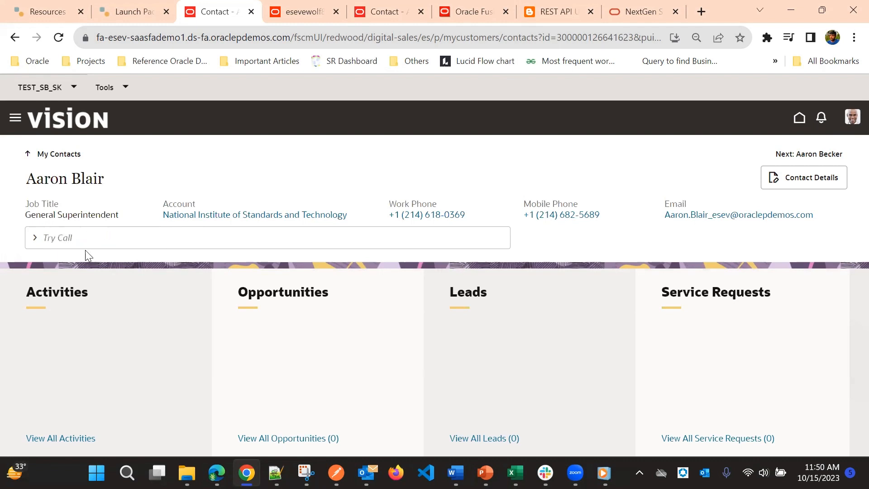
# Search the contact's available actions for "show".
pyautogui.click(61, 242)
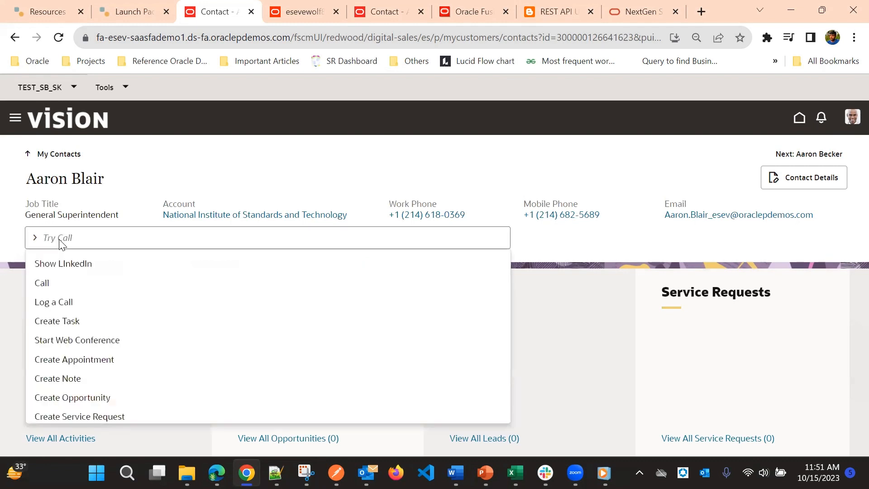
pyautogui.scroll(-2, 108, 288)
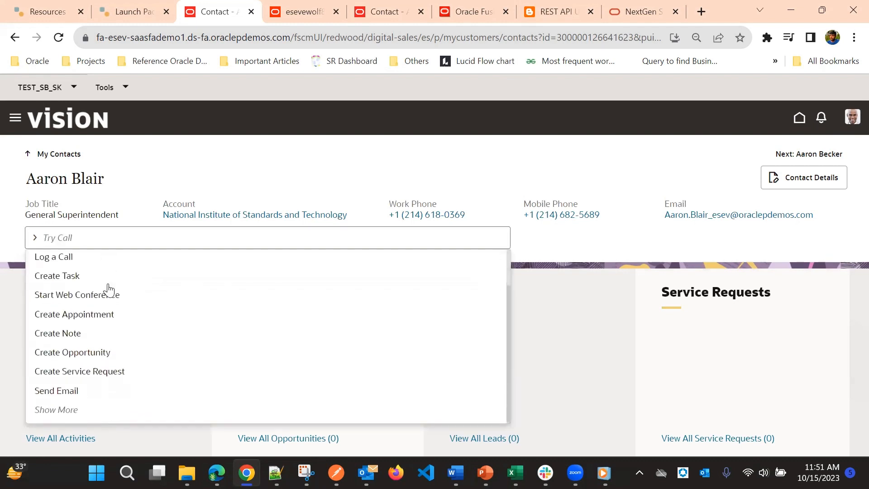
pyautogui.write('sho')
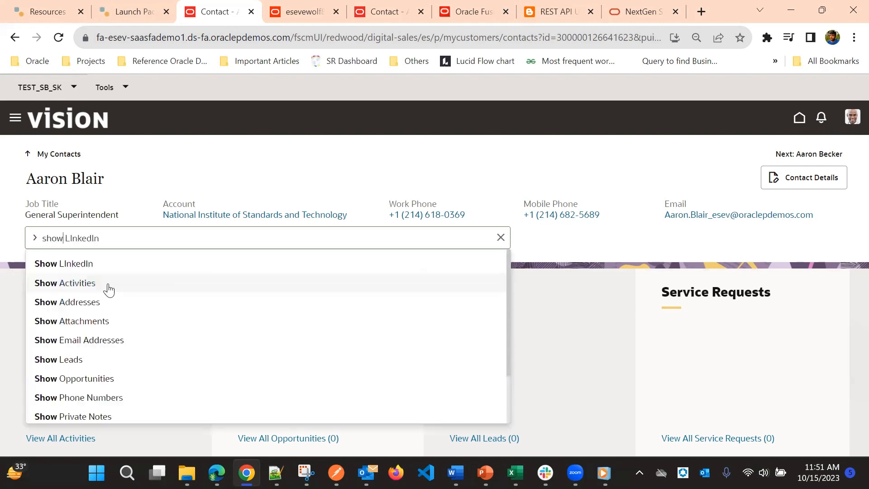
pyautogui.write('w')
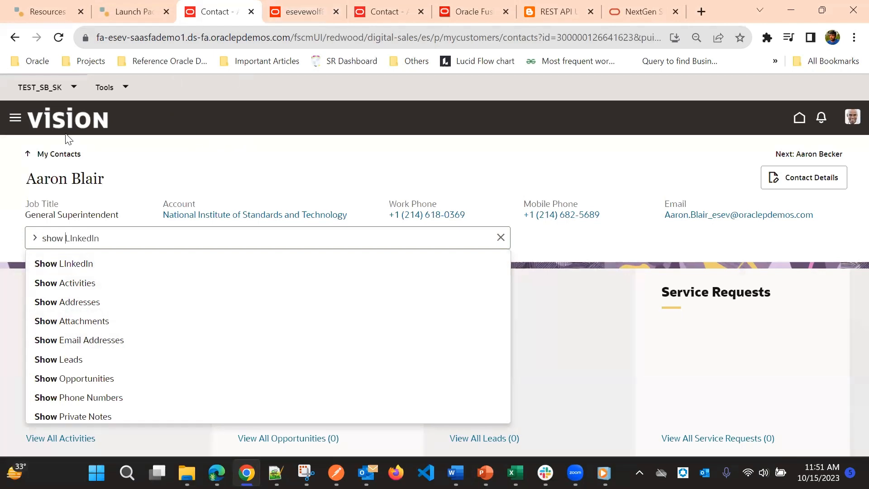
# Open Application Composer from the Configuration group and go to the Smart Actions setup page.
pyautogui.click(15, 118)
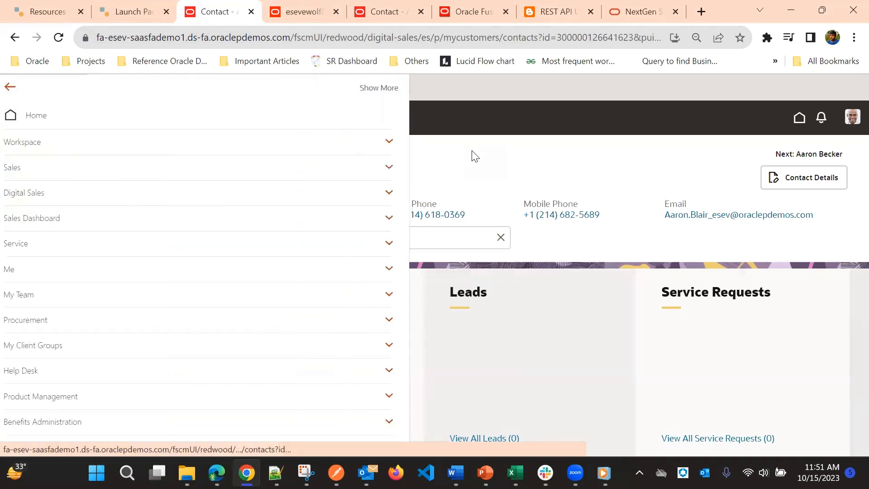
pyautogui.click(471, 155)
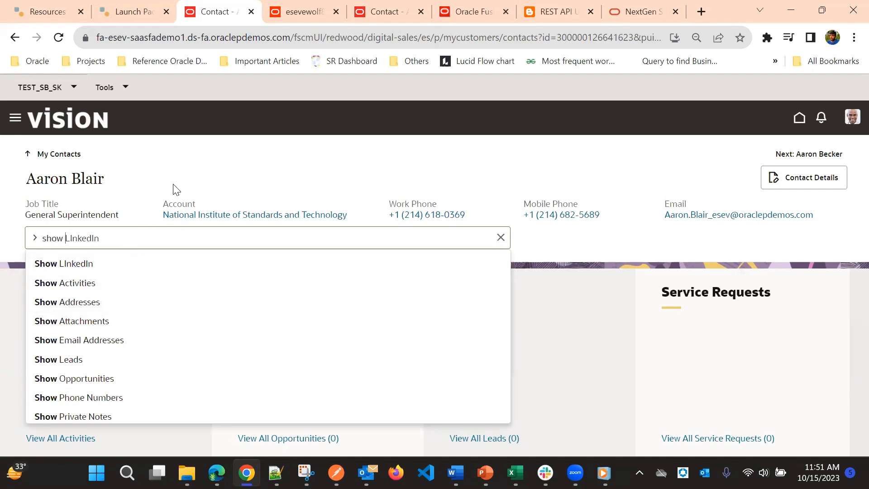
pyautogui.click(14, 120)
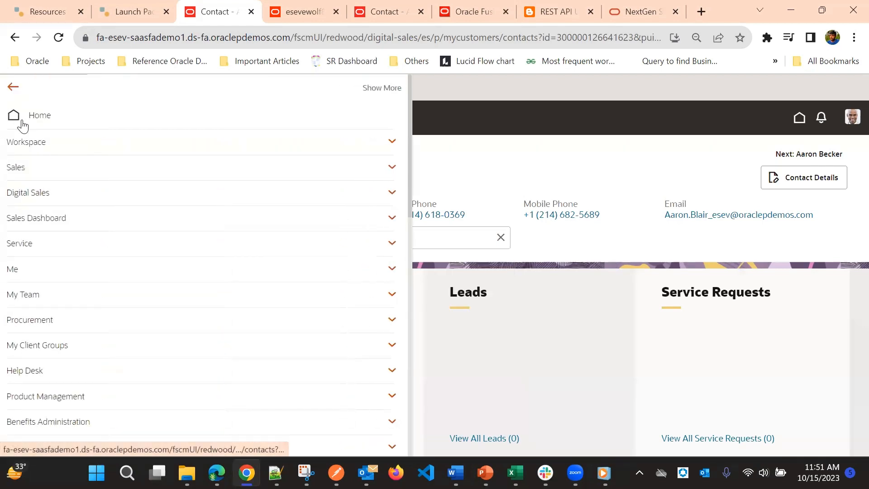
pyautogui.scroll(-15, 143, 196)
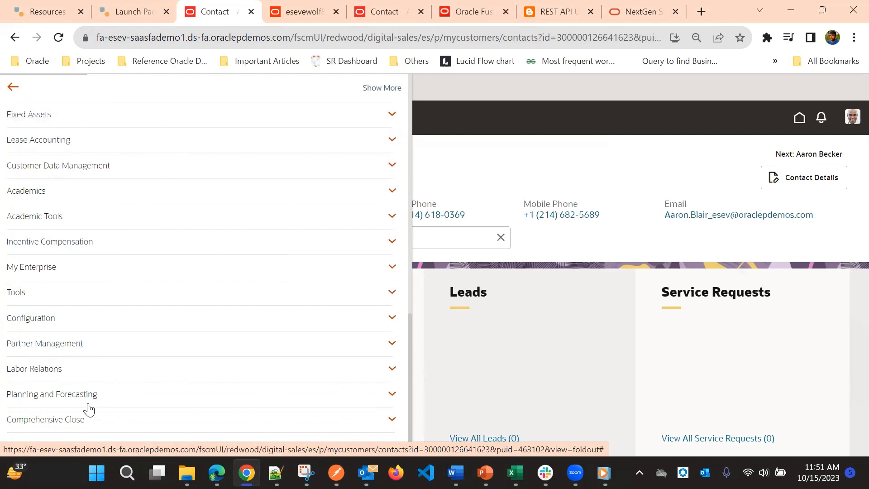
pyautogui.click(64, 321)
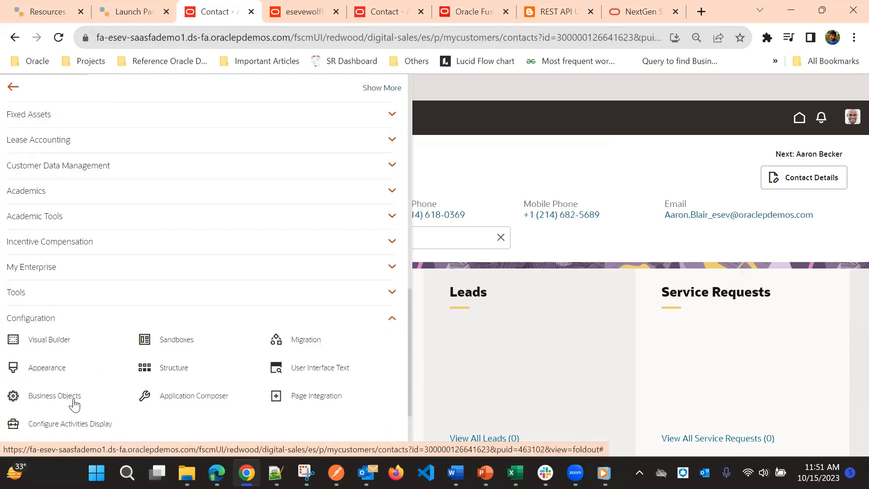
pyautogui.click(182, 396)
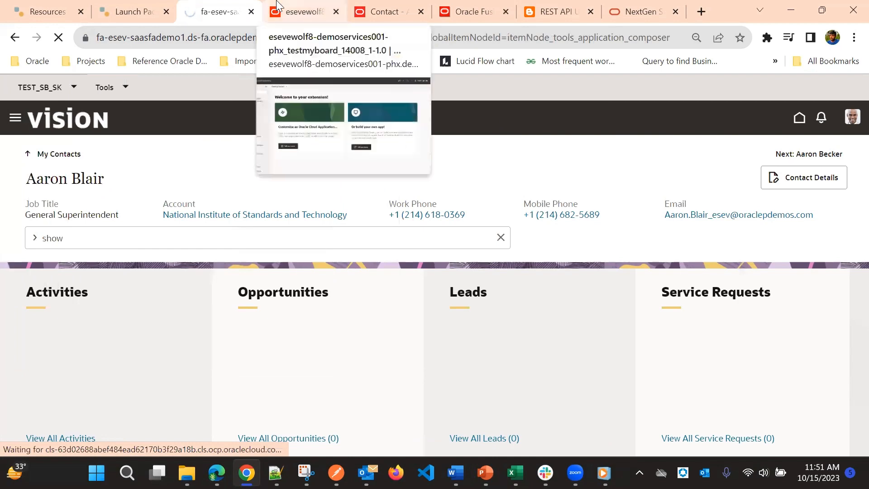
pyautogui.scroll(-5, 345, 308)
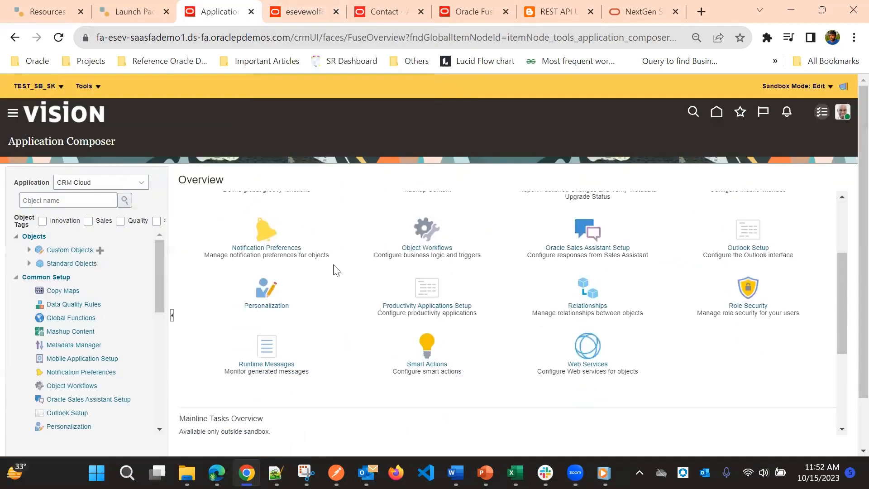
pyautogui.click(436, 283)
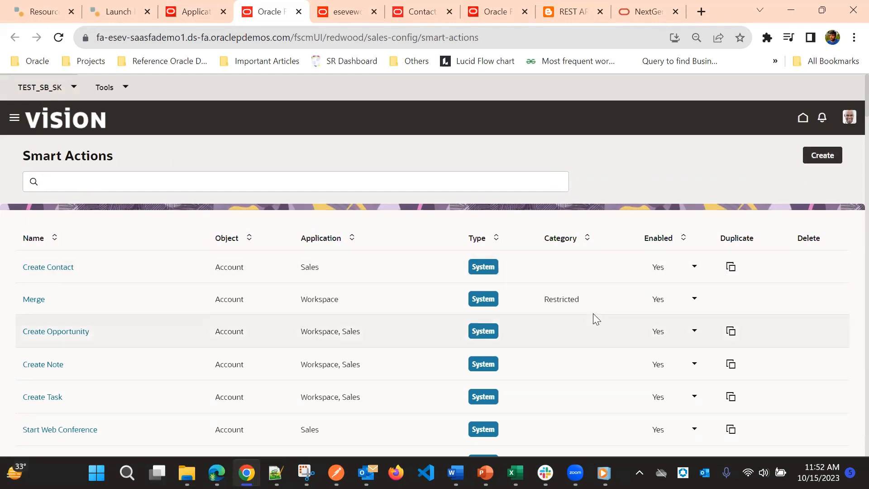
# Filter the smart actions list by the keyword "Contact".
pyautogui.scroll(-1, 619, 237)
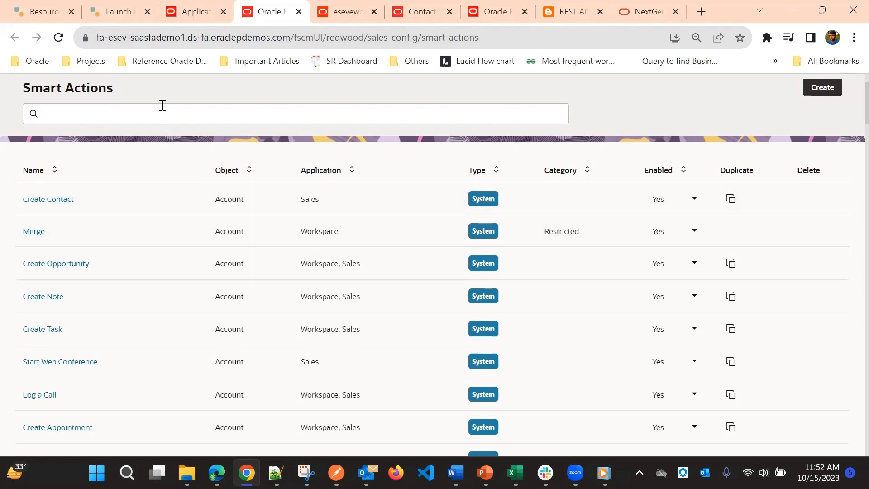
pyautogui.click(102, 116)
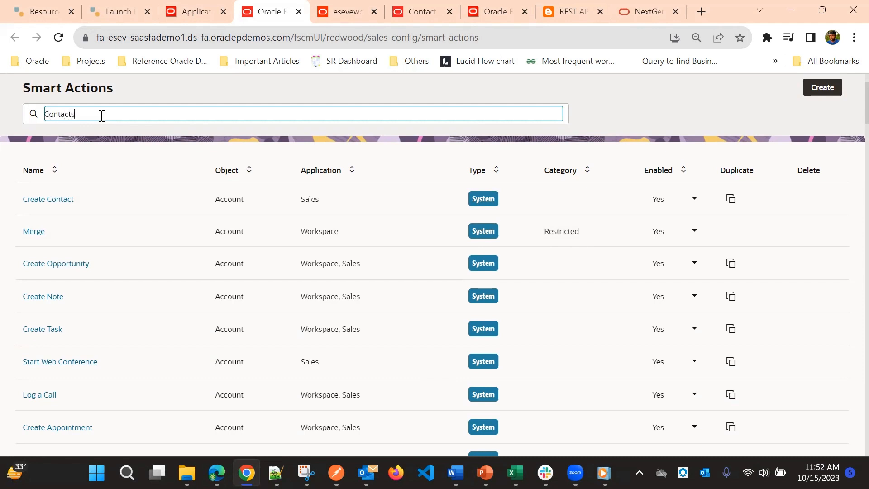
pyautogui.press('Return')
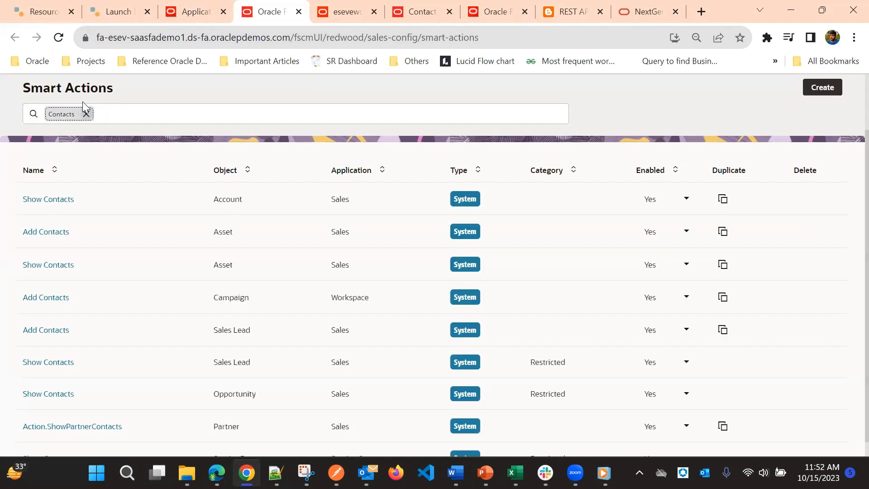
pyautogui.click(88, 113)
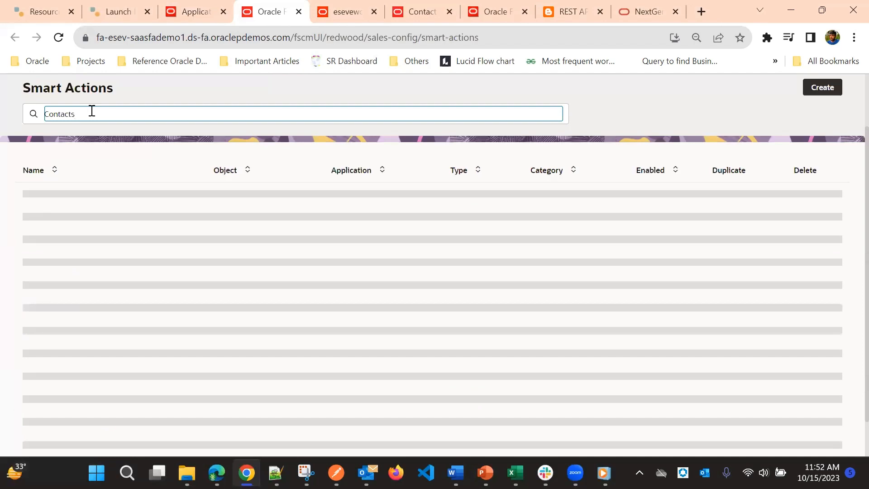
pyautogui.press('Return')
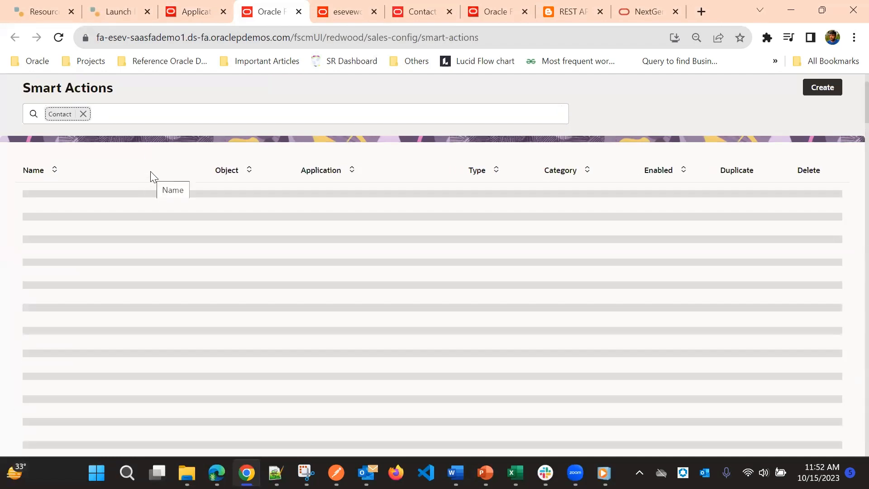
# Examine the existing smart actions for the Contact object, including their application, type and enabled status.
pyautogui.scroll(-10, 277, 213)
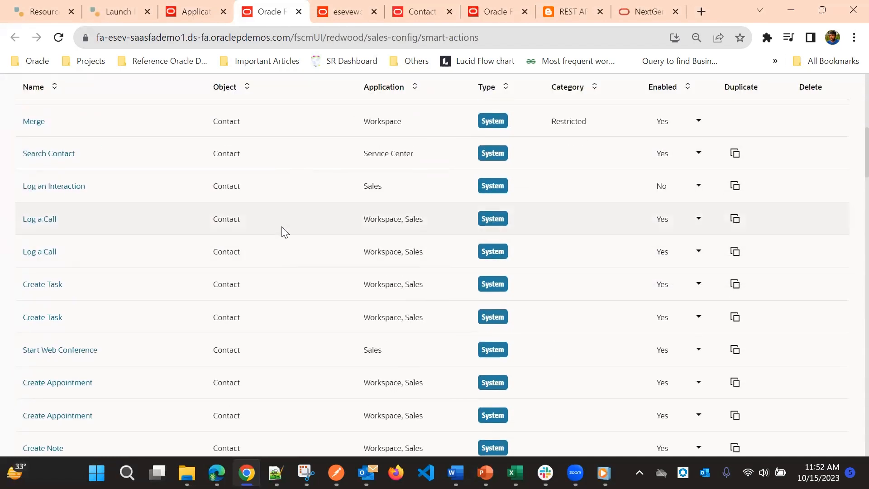
pyautogui.scroll(-3, 282, 233)
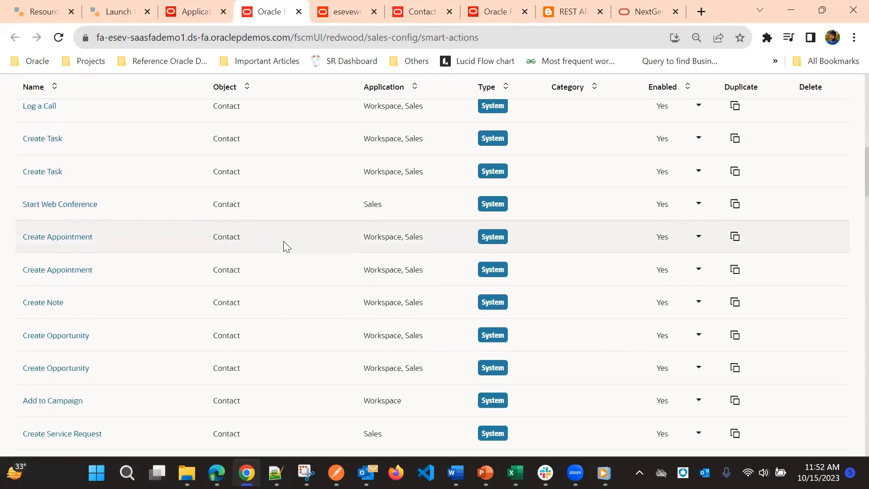
pyautogui.scroll(-9, 283, 258)
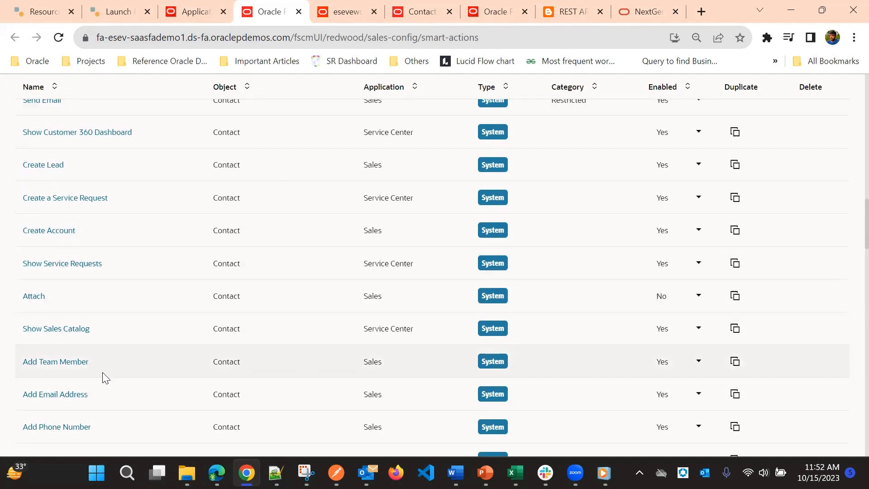
pyautogui.scroll(2, 195, 204)
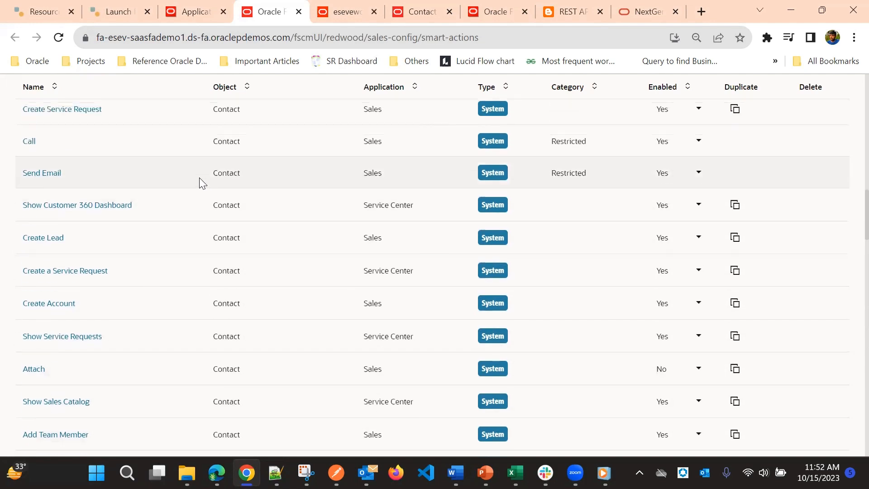
pyautogui.scroll(1, 195, 199)
pyautogui.scroll(-15, 190, 221)
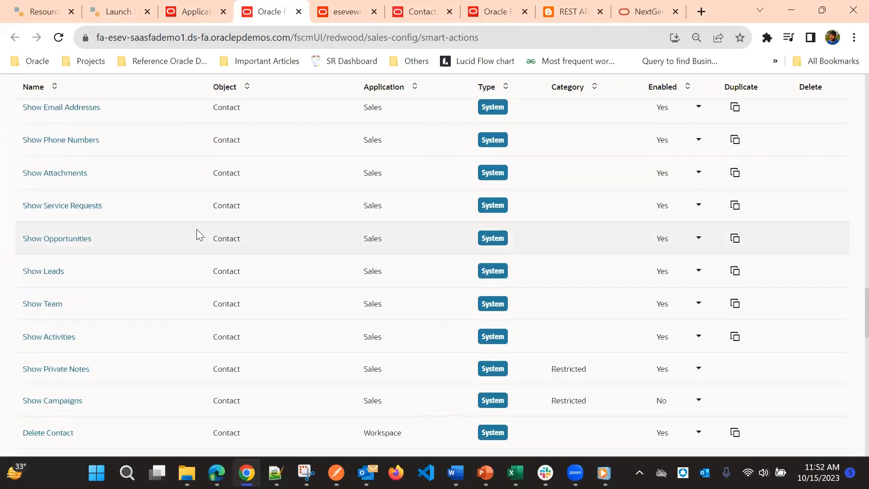
pyautogui.scroll(-6, 196, 229)
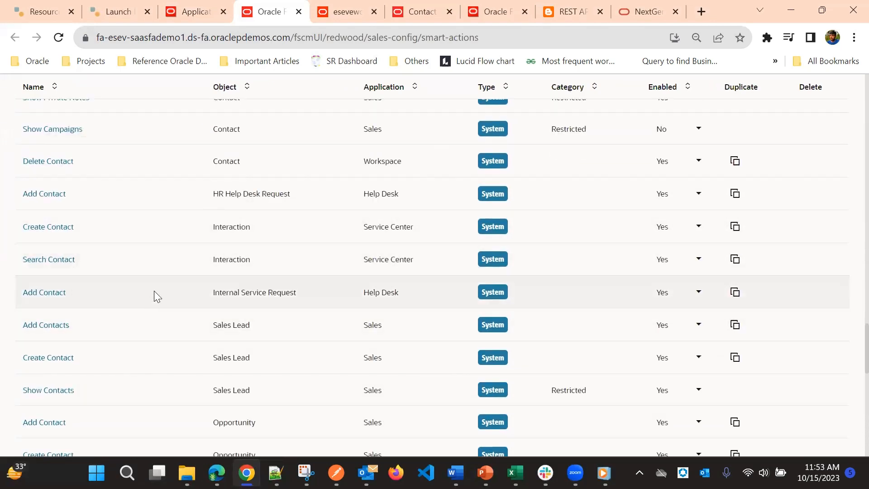
pyautogui.scroll(3, 155, 293)
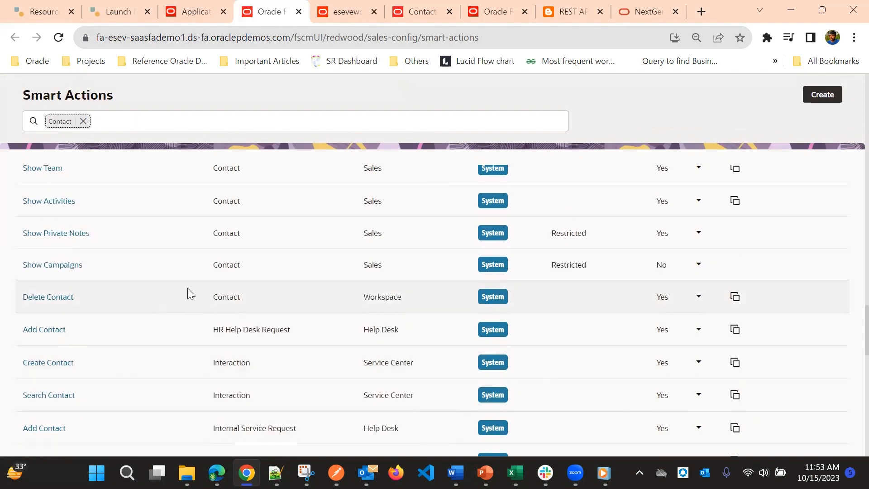
pyautogui.scroll(9, 384, 223)
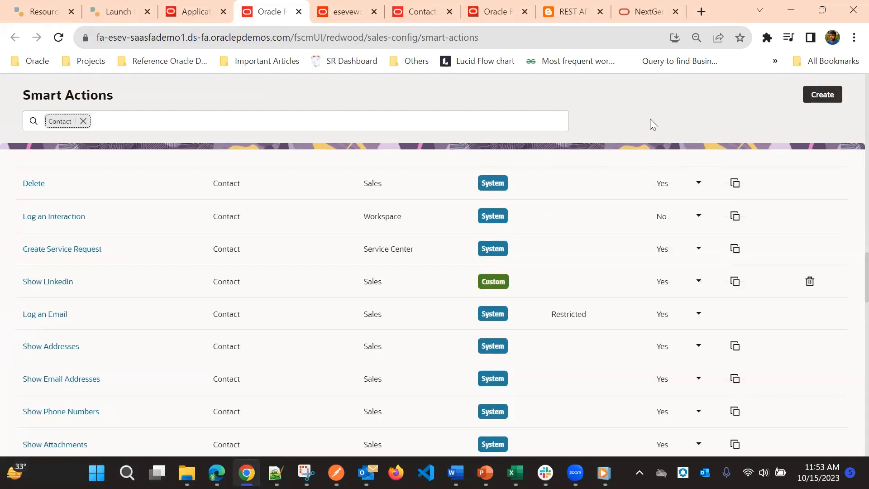
# Start a new smart action as a REST-based action and proceed to its basic details.
pyautogui.click(817, 96)
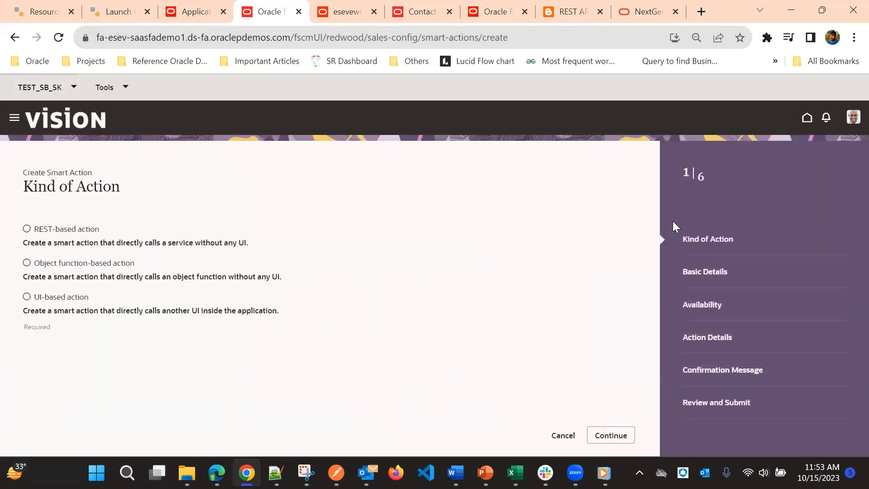
pyautogui.click(26, 229)
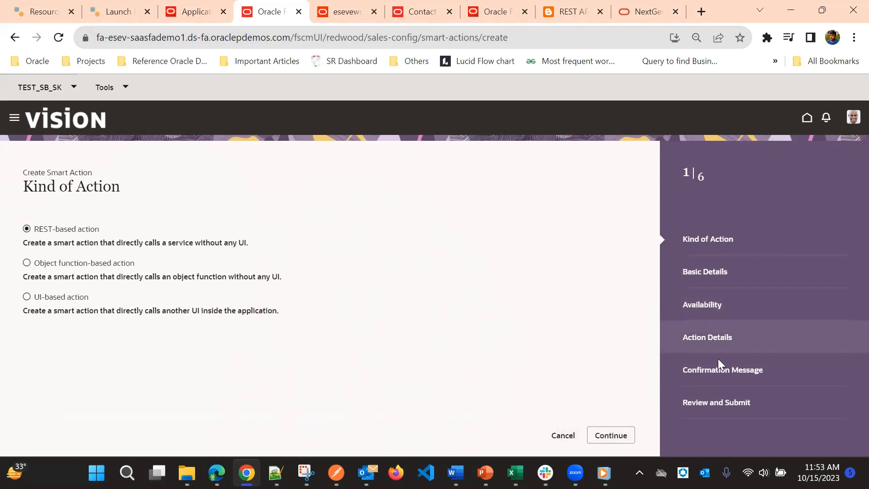
pyautogui.click(620, 435)
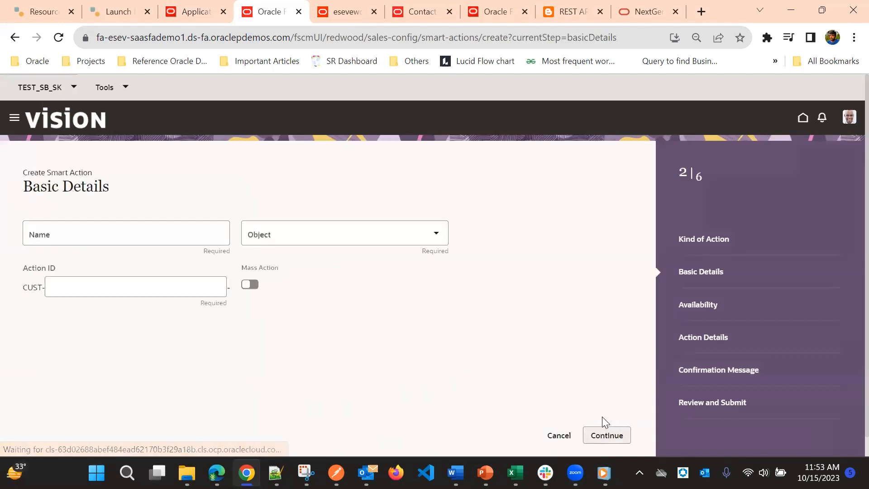
# Name the smart action "Show LinkedIn Results".
pyautogui.click(103, 225)
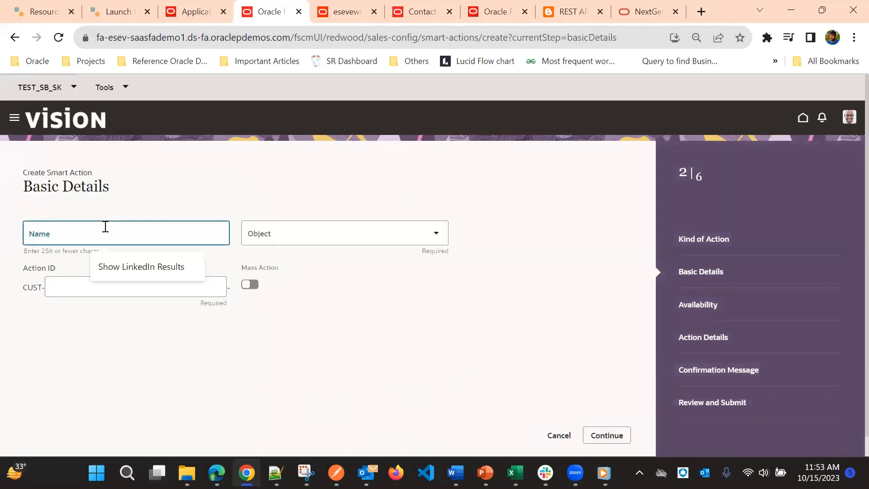
pyautogui.click(190, 181)
pyautogui.click(149, 225)
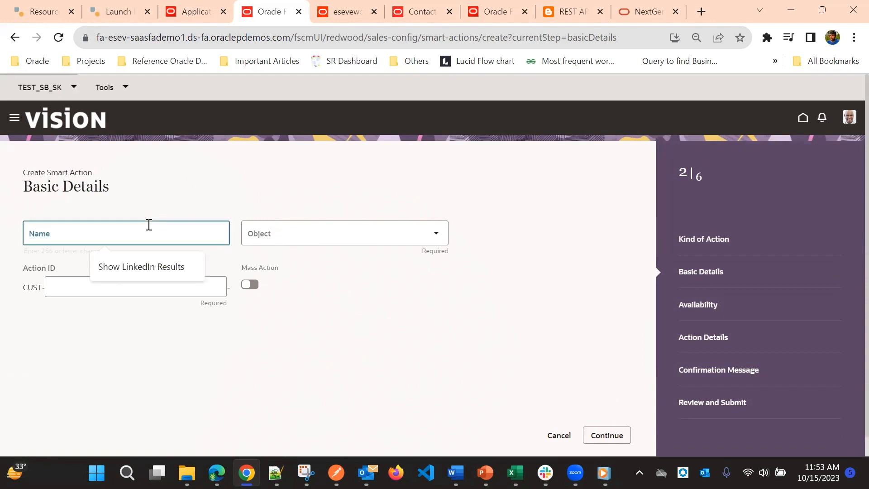
pyautogui.click(140, 257)
# Set the smart action's object to Contact and proceed to the availability settings.
pyautogui.click(296, 235)
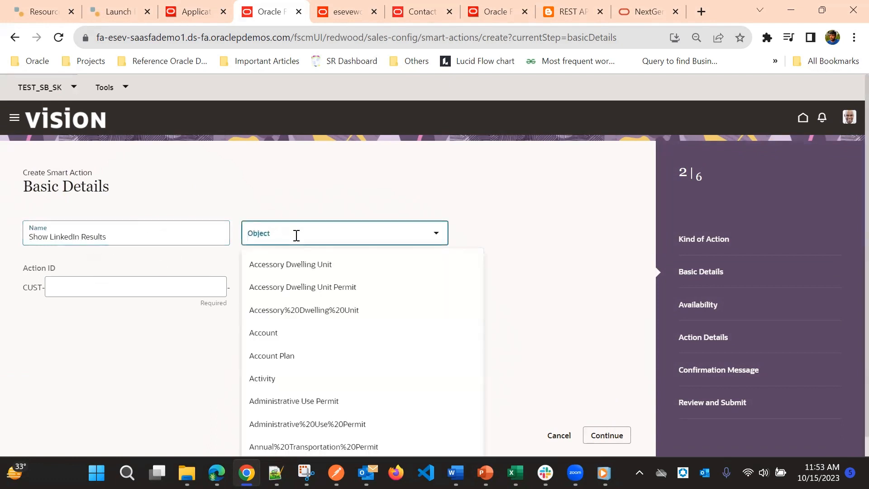
pyautogui.scroll(-1, 295, 355)
pyautogui.scroll(-3, 297, 358)
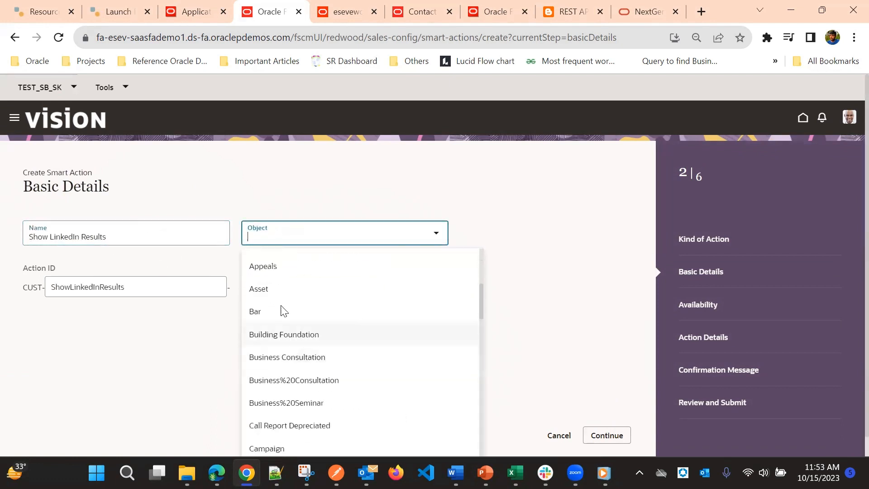
pyautogui.write('con')
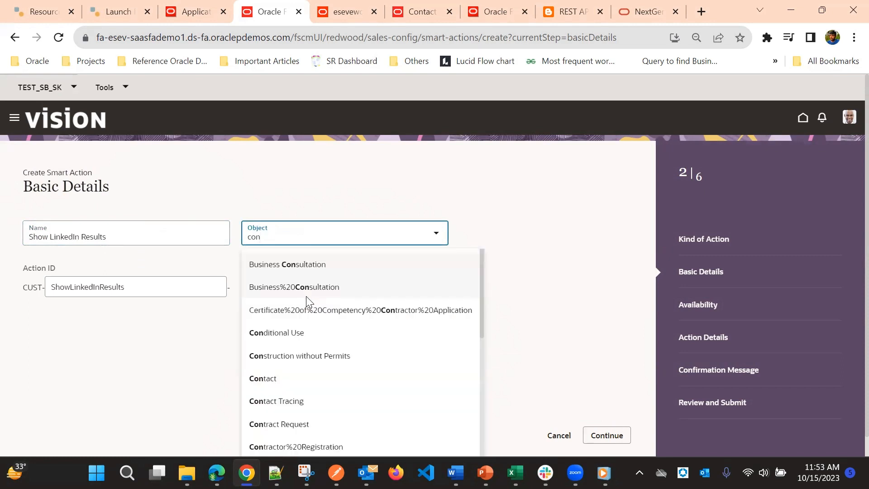
pyautogui.click(305, 378)
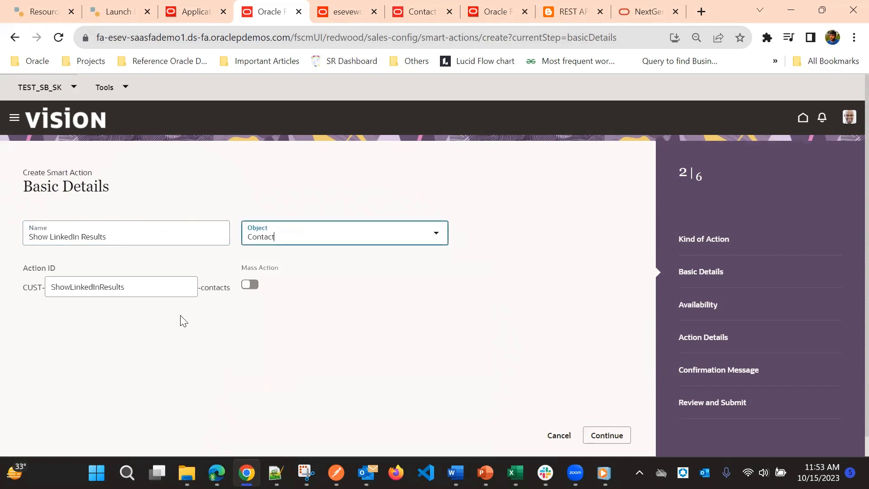
pyautogui.click(607, 435)
pyautogui.click(82, 263)
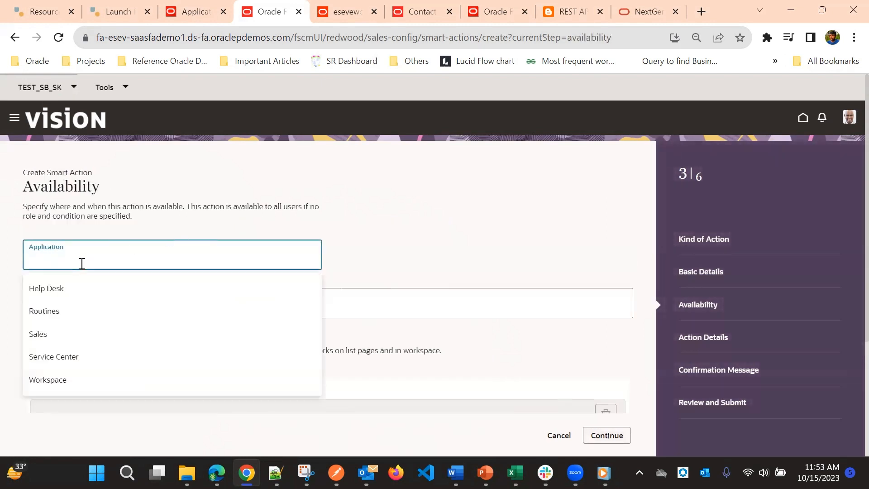
pyautogui.click(87, 335)
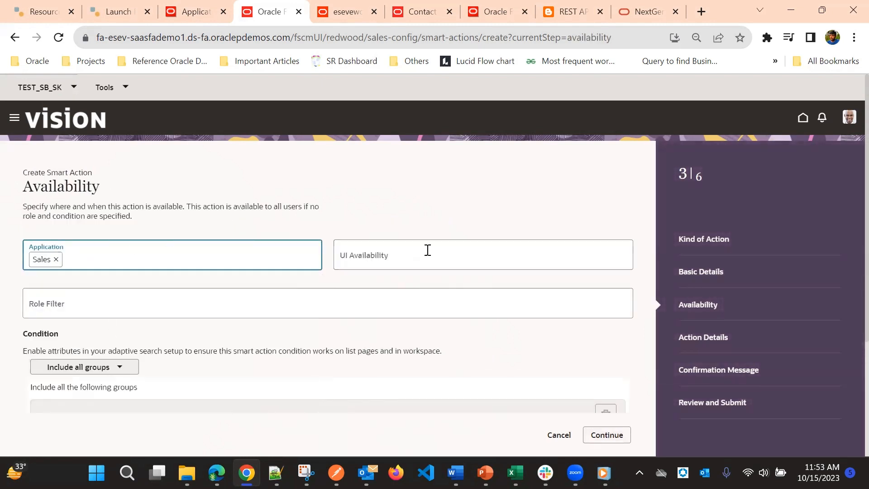
pyautogui.click(428, 251)
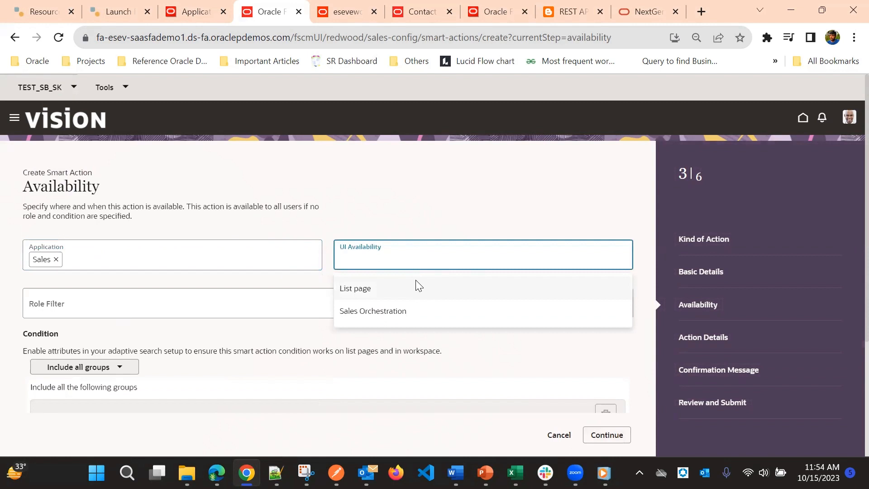
pyautogui.click(417, 287)
pyautogui.click(609, 435)
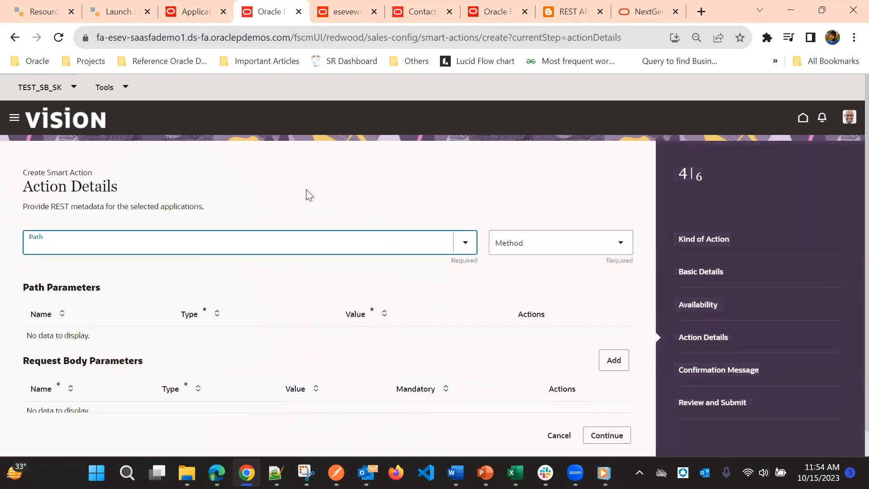
pyautogui.scroll(-1, 492, 284)
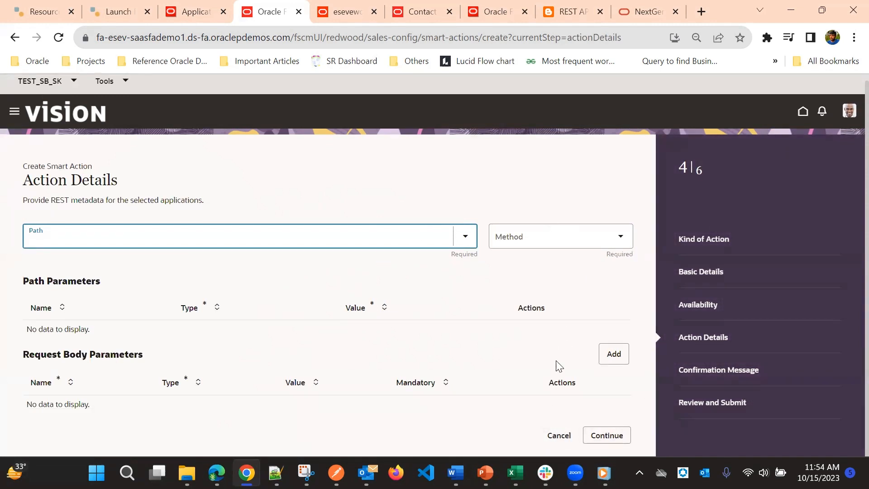
pyautogui.click(560, 435)
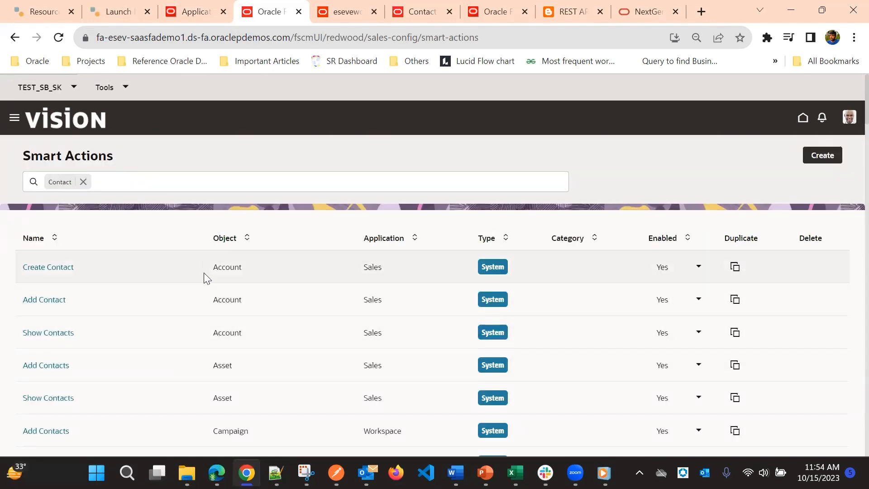
# Duplicate the Contact object's Show Addresses smart action under the name "Show Wikipedia Results" and continue to its review.
pyautogui.scroll(-5, 225, 322)
pyautogui.scroll(-7, 226, 325)
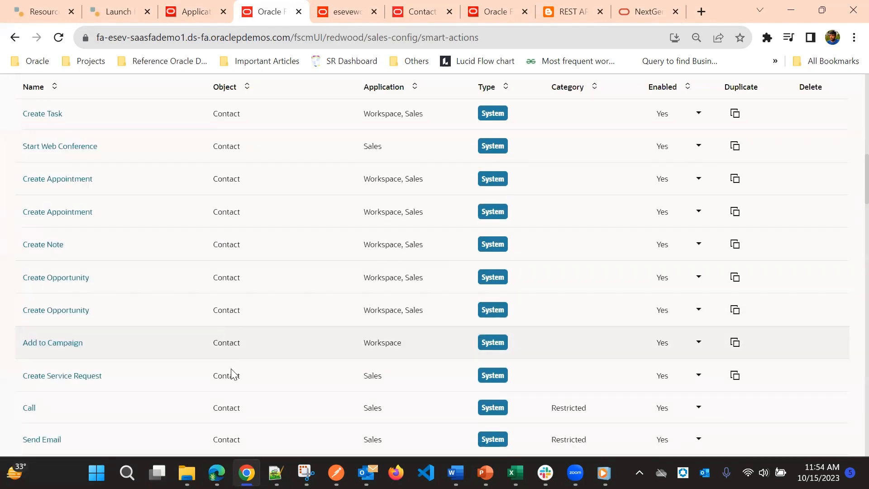
pyautogui.scroll(-10, 202, 209)
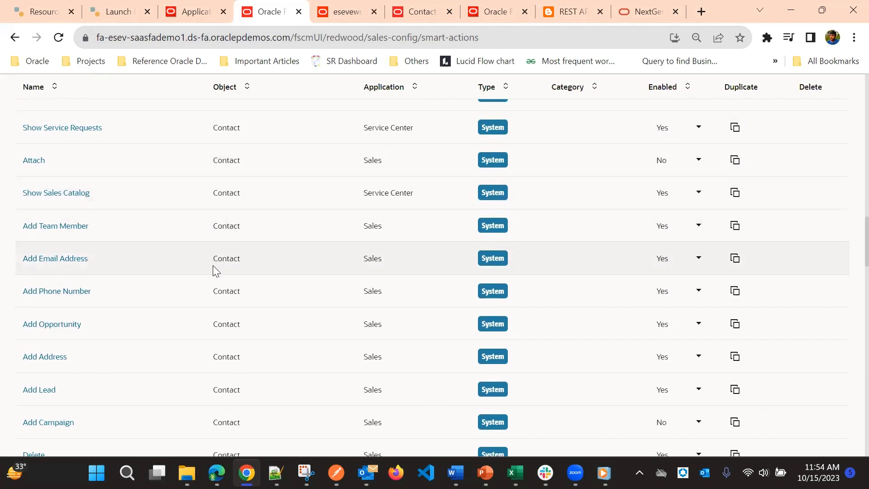
pyautogui.scroll(-4, 212, 267)
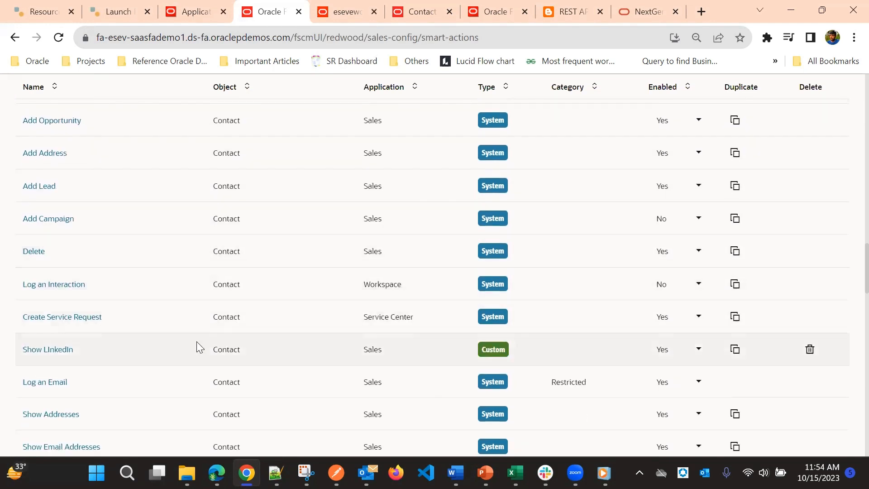
pyautogui.scroll(-1, 199, 348)
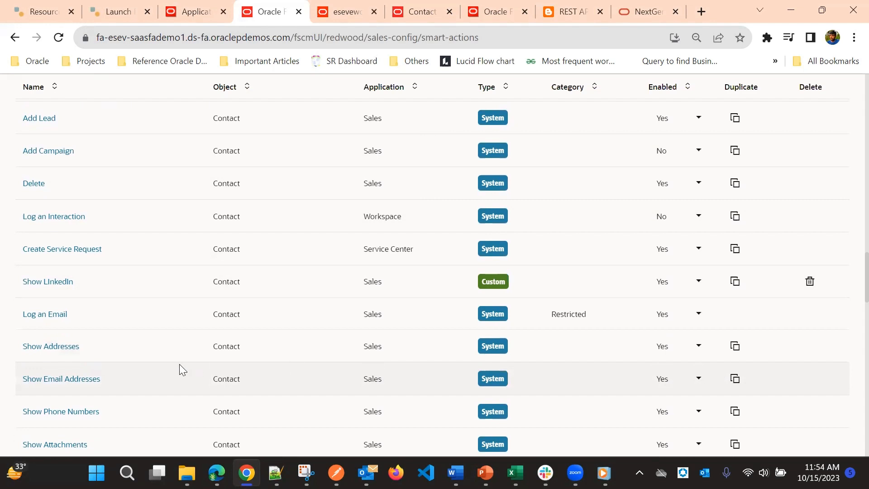
pyautogui.click(734, 347)
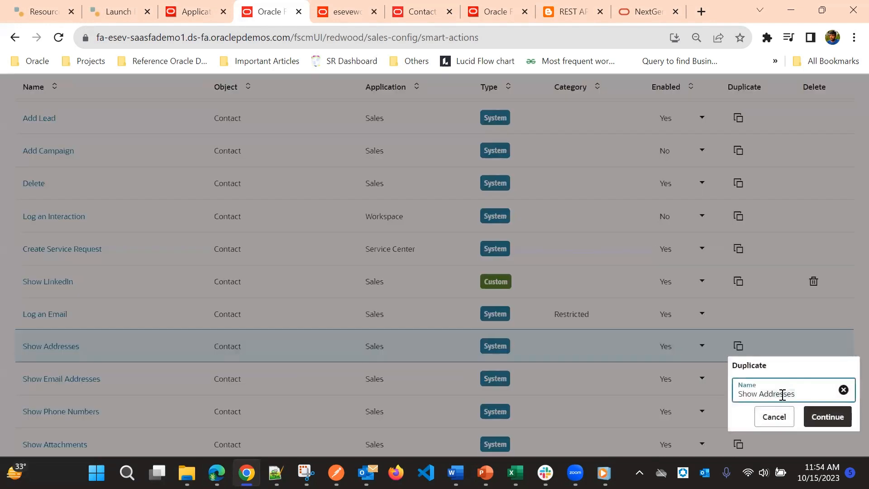
pyautogui.doubleClick(783, 395)
pyautogui.press('BackSpace')
pyautogui.click(826, 417)
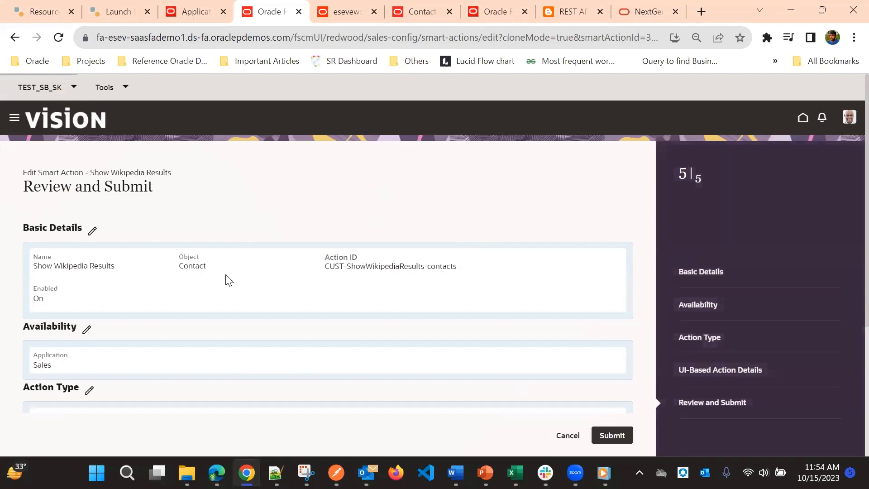
# Examine the duplicated action's basic details, availability, action type and UI-based action details, including its navigation target and parameters.
pyautogui.scroll(-2, 102, 282)
pyautogui.scroll(-2, 102, 283)
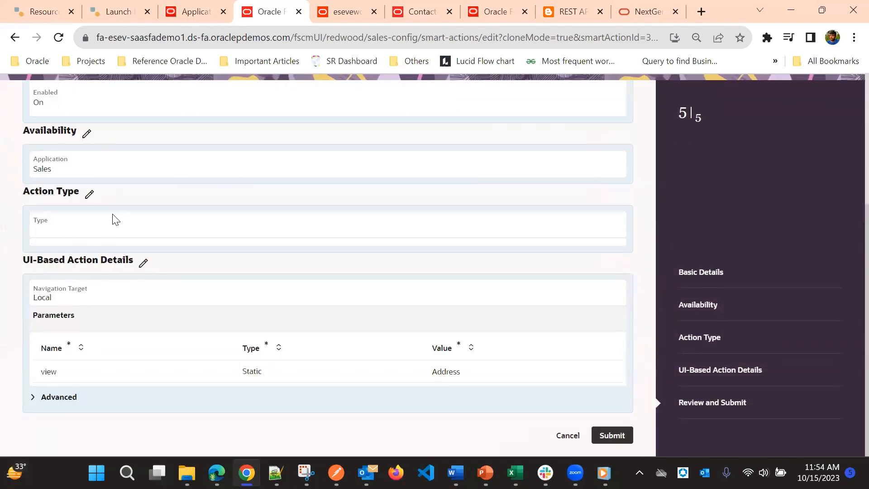
pyautogui.scroll(2, 205, 339)
pyautogui.scroll(3, 209, 347)
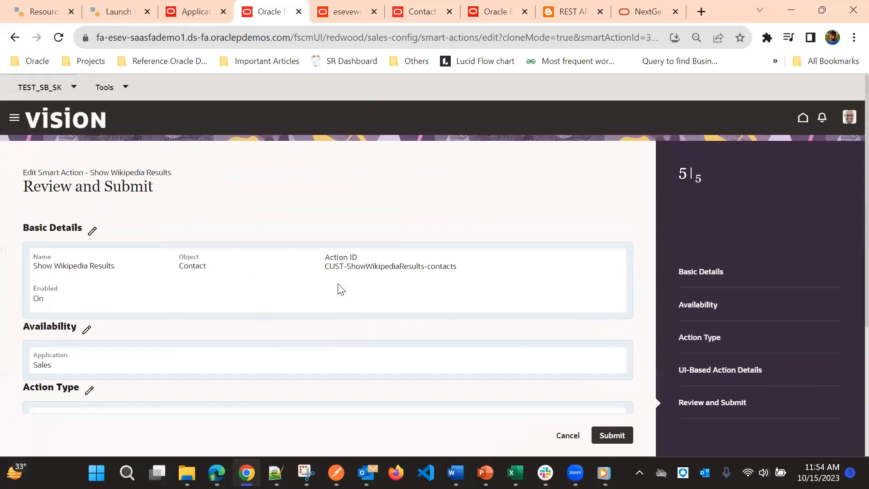
pyautogui.scroll(-4, 329, 288)
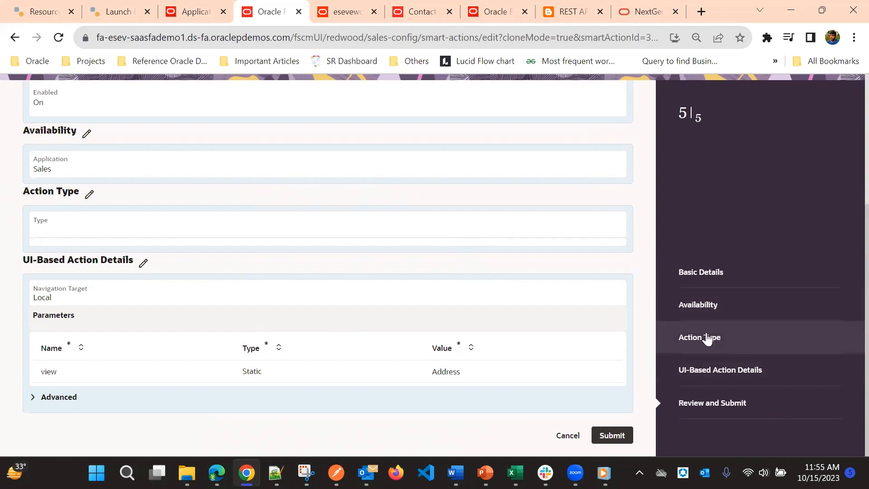
pyautogui.scroll(3, 240, 356)
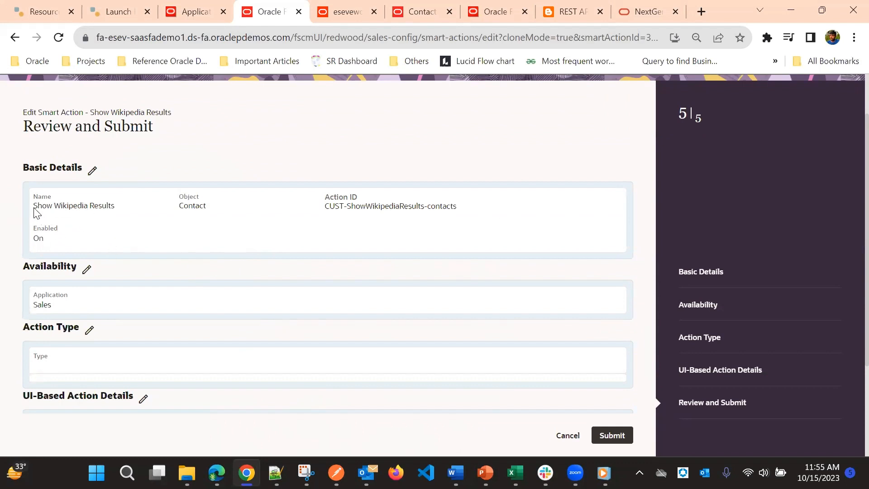
pyautogui.scroll(-2, 229, 196)
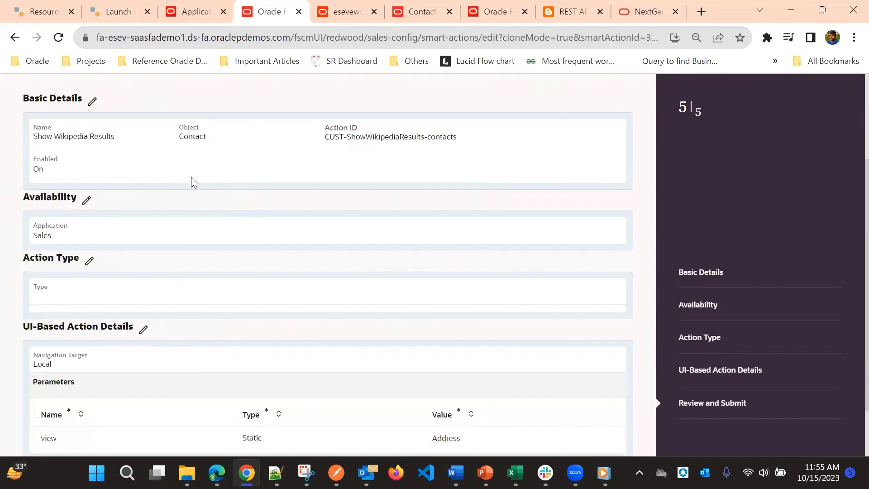
pyautogui.scroll(-2, 191, 181)
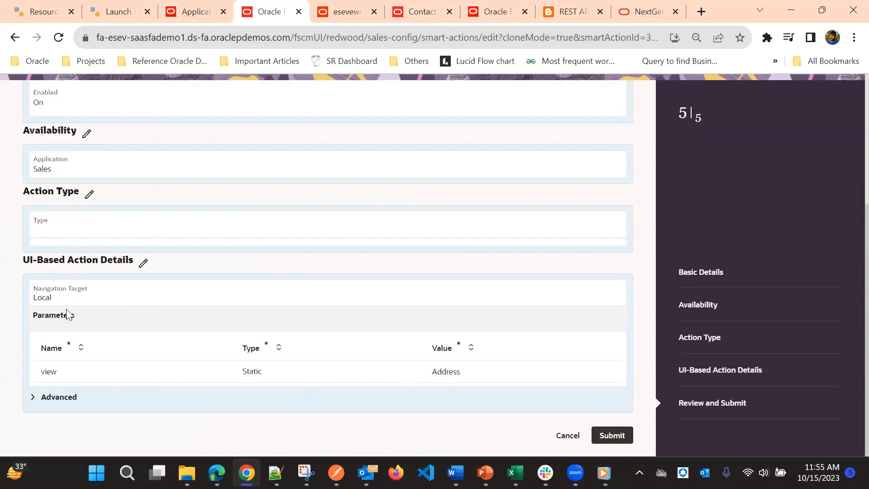
# Set the value of the view parameter to WikiPage in the UI-based action details and return to the review.
pyautogui.click(143, 263)
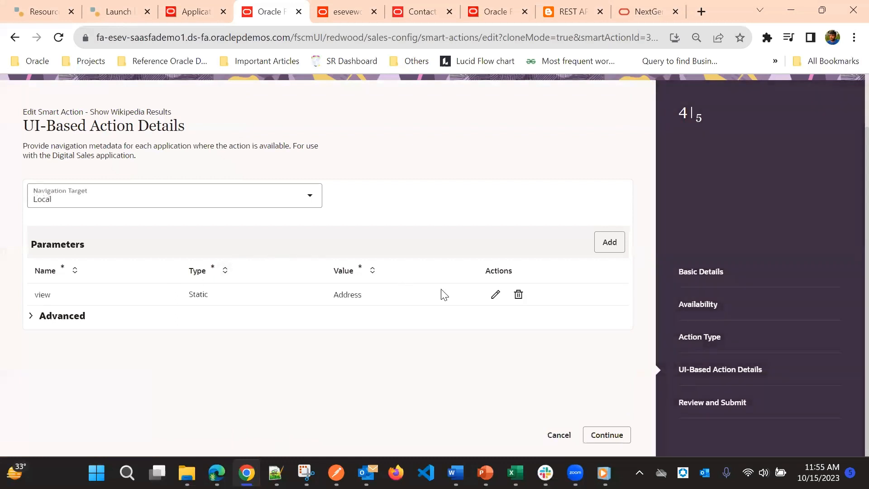
pyautogui.click(493, 295)
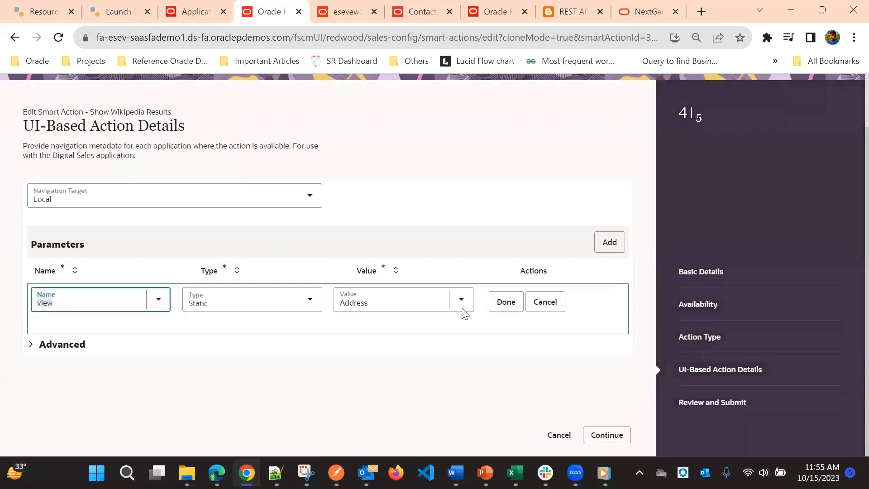
pyautogui.click(371, 309)
pyautogui.hotkey('ctrl', 'a')
pyautogui.press('BackSpace')
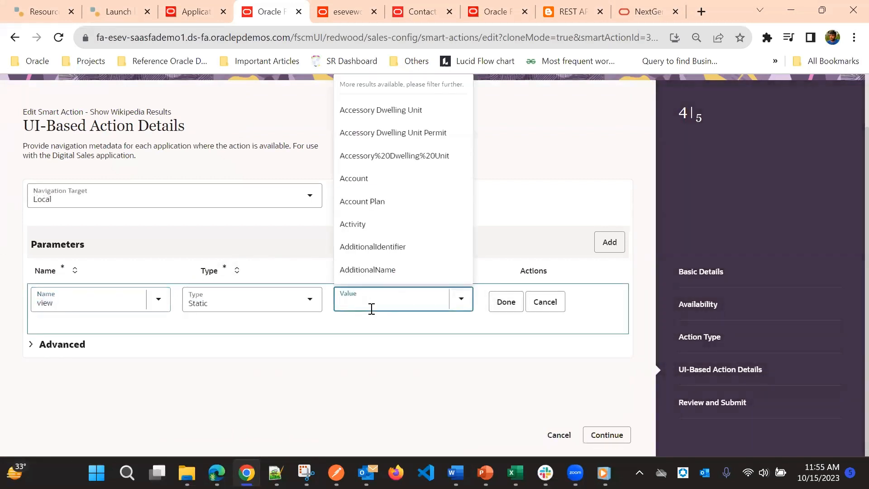
pyautogui.write('WikiPage')
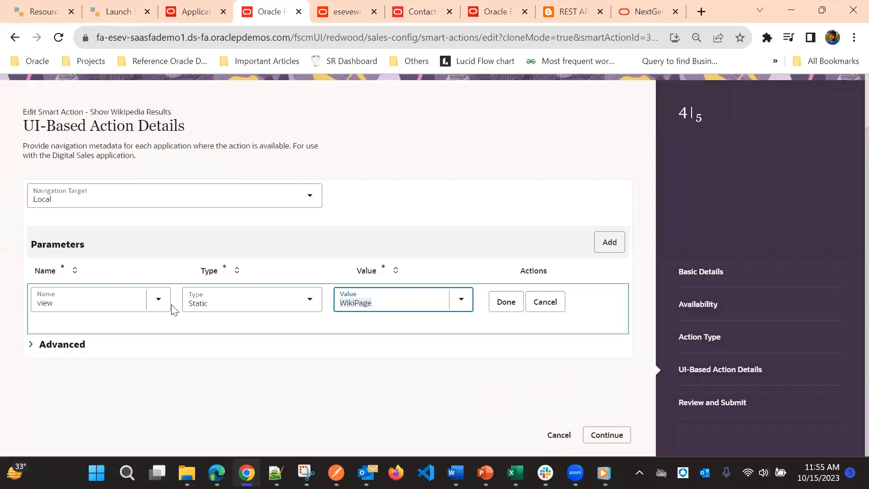
pyautogui.click(612, 435)
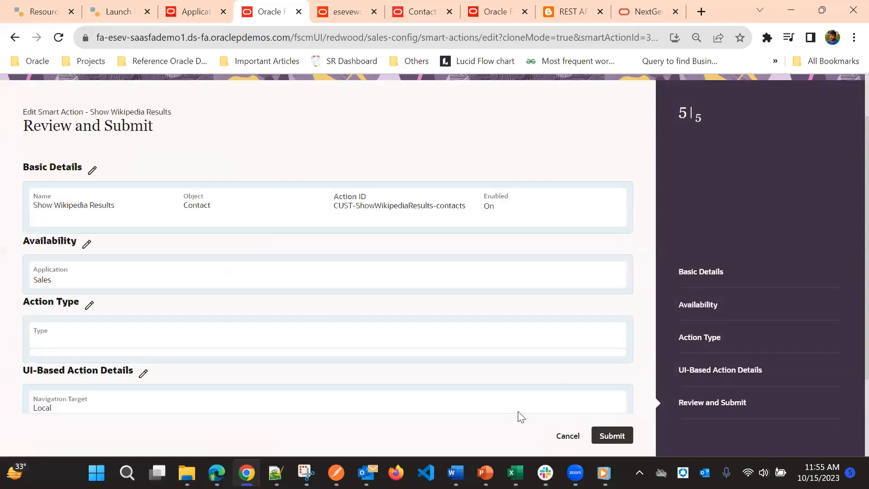
# Reopen the UI-based action details, make sure the view parameter uses WikiPage, and continue to the review.
pyautogui.scroll(-2, 407, 231)
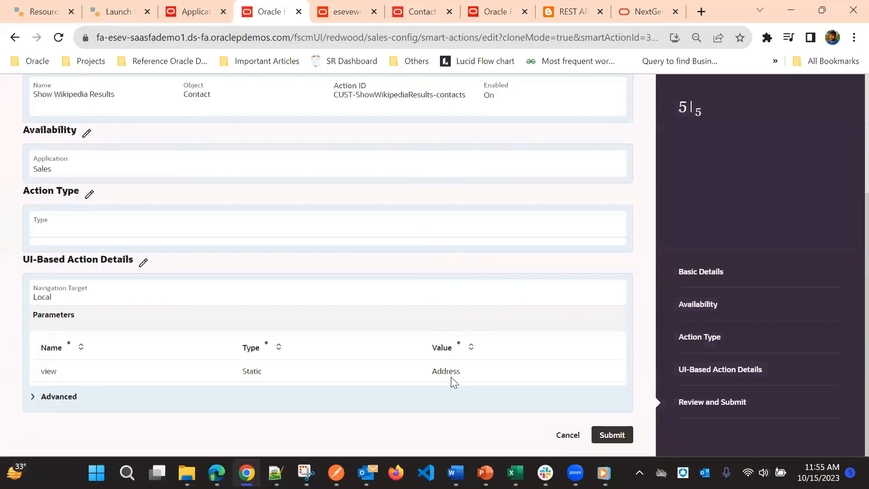
pyautogui.click(143, 264)
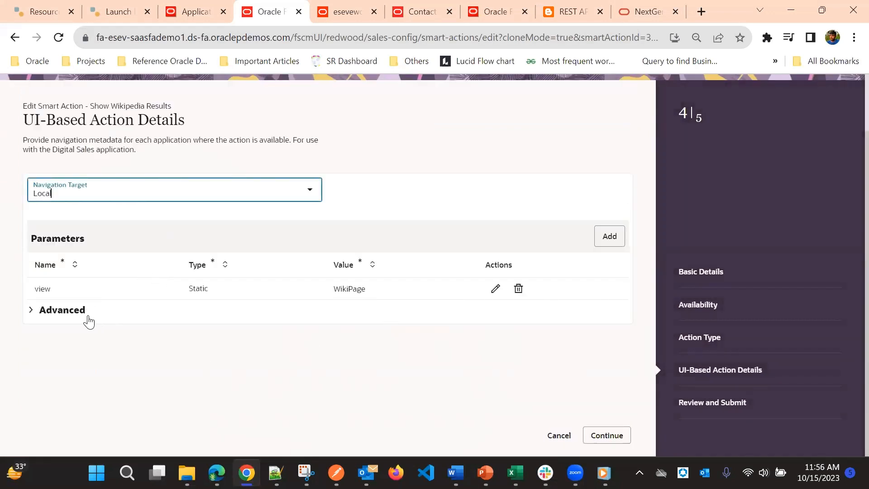
pyautogui.click(607, 435)
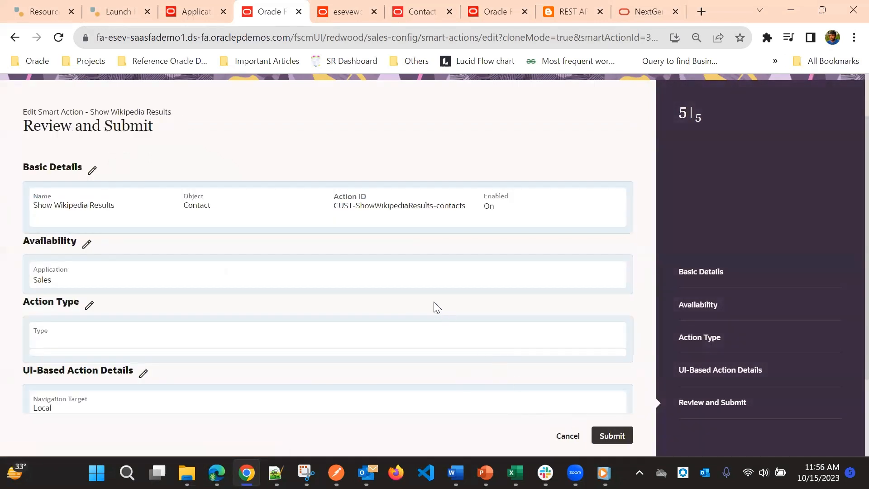
# Check the reviewed settings and submit the Show Wikipedia Results smart action.
pyautogui.scroll(-2, 434, 305)
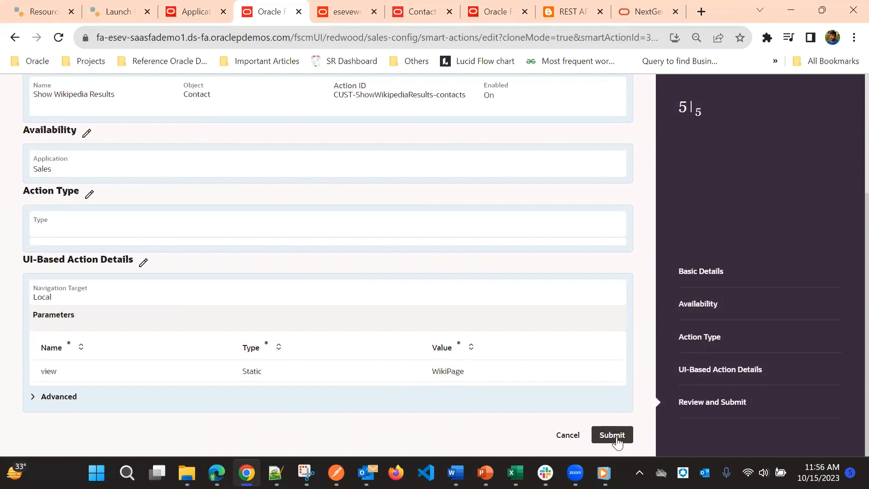
pyautogui.scroll(3, 516, 368)
pyautogui.scroll(-3, 516, 369)
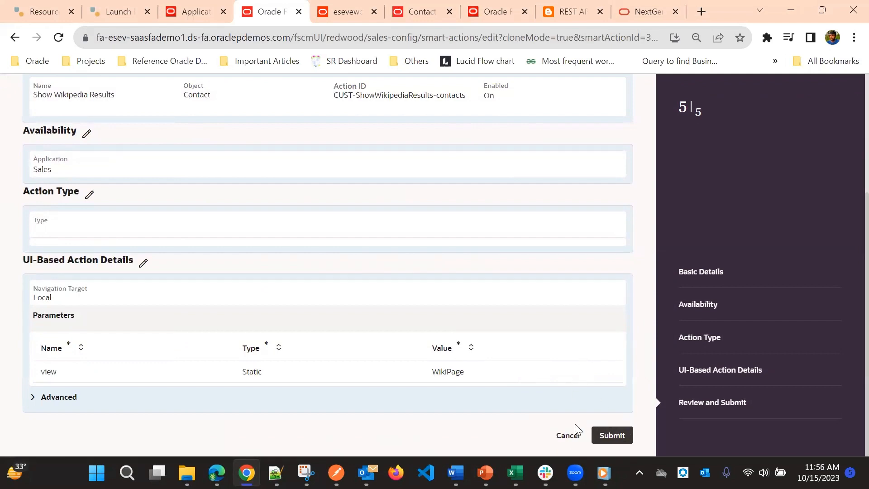
pyautogui.click(610, 441)
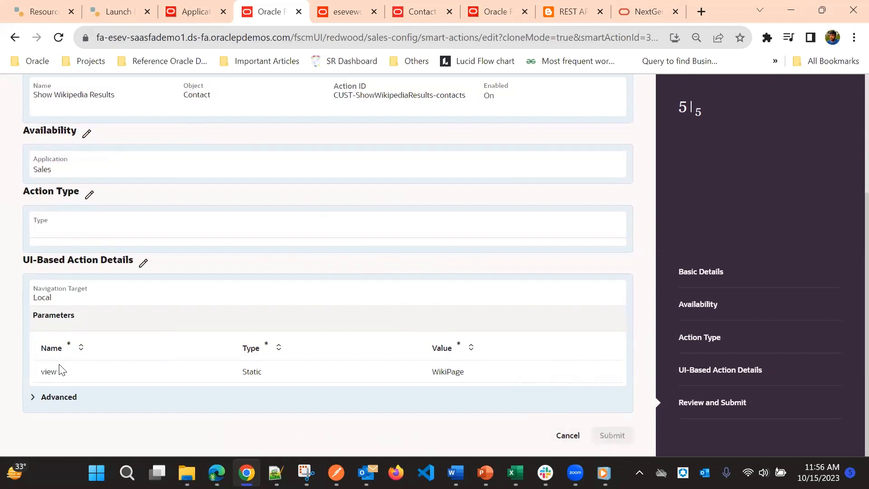
pyautogui.scroll(4, 374, 242)
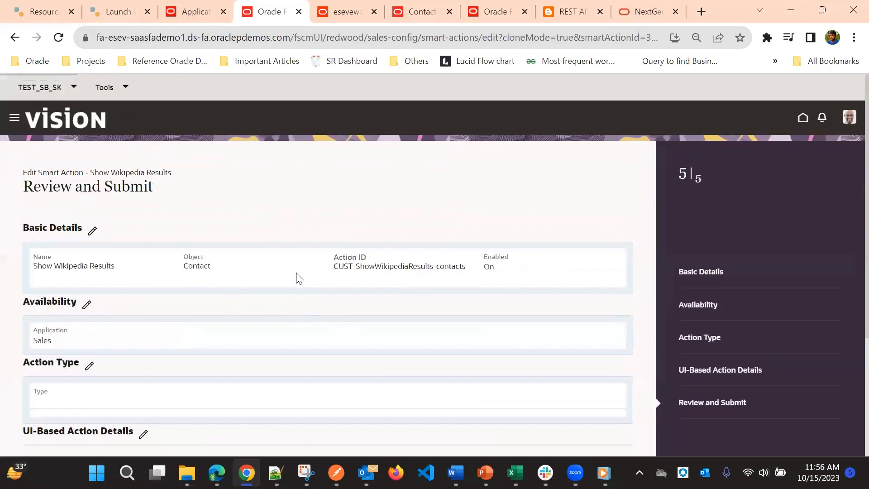
pyautogui.scroll(-4, 491, 253)
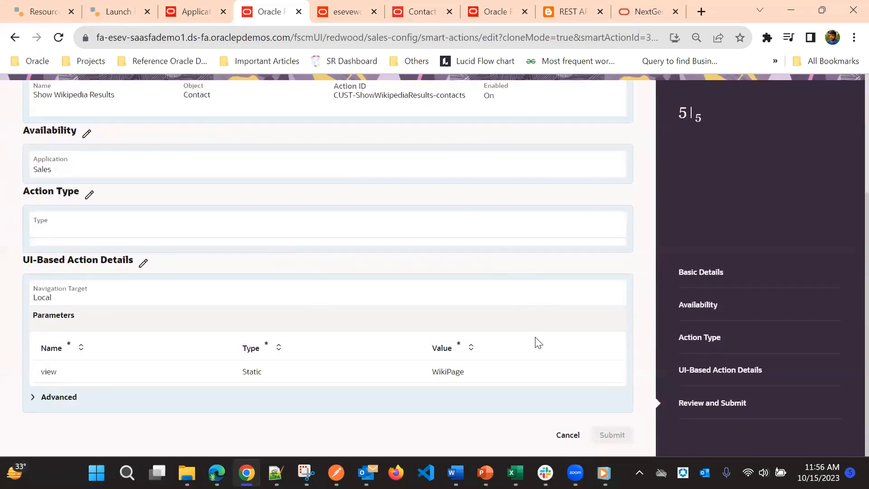
pyautogui.scroll(4, 471, 229)
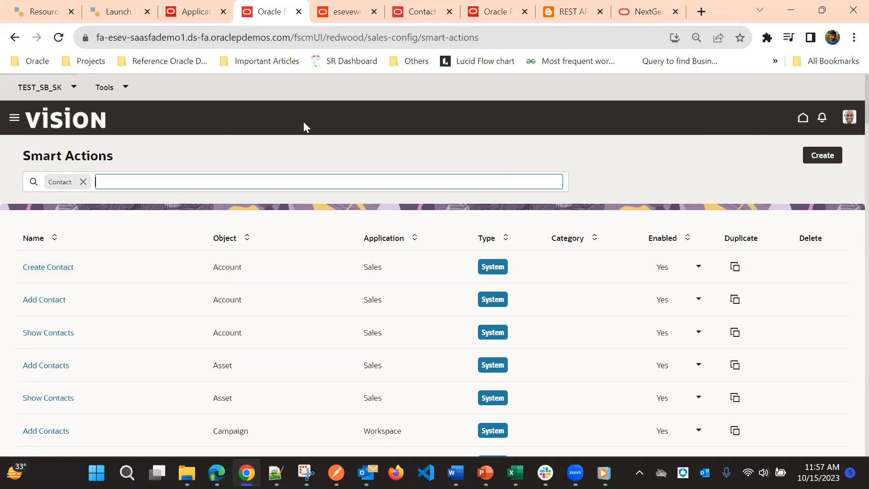
# Open the Digital Sales Contacts list from the application navigation and remove its Records I own filter.
pyautogui.click(316, 8)
pyautogui.click(272, 11)
pyautogui.click(189, 12)
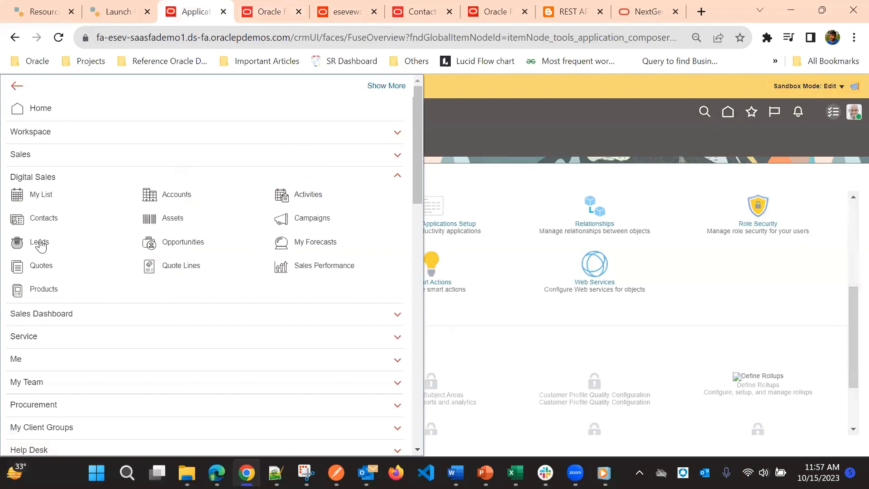
pyautogui.click(21, 219)
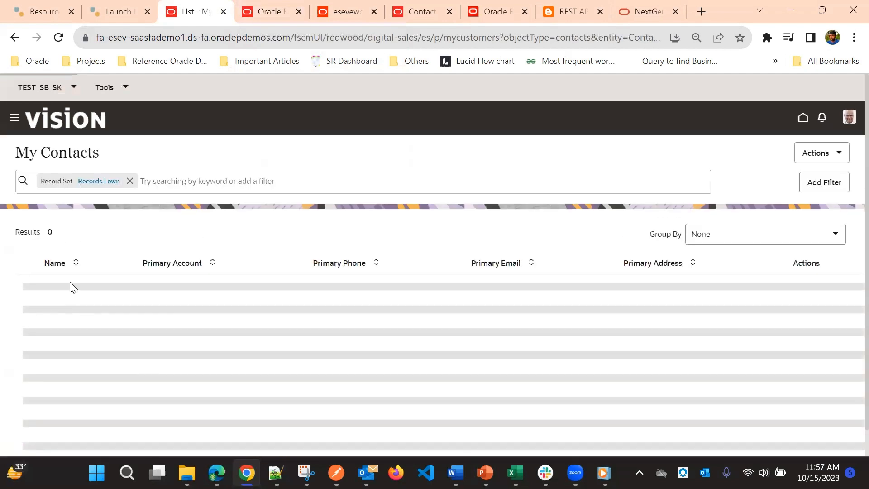
pyautogui.click(129, 181)
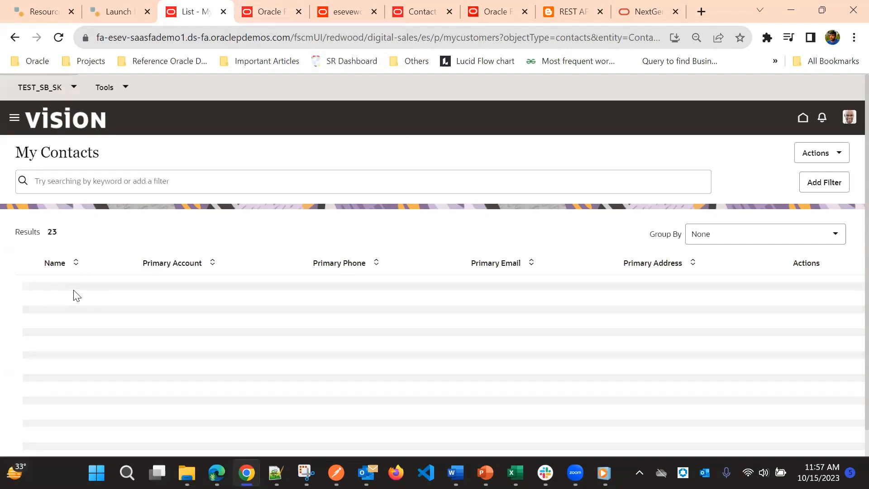
# Open the first contact in the My Contacts list and start editing its page in Visual Builder Studio.
pyautogui.click(74, 293)
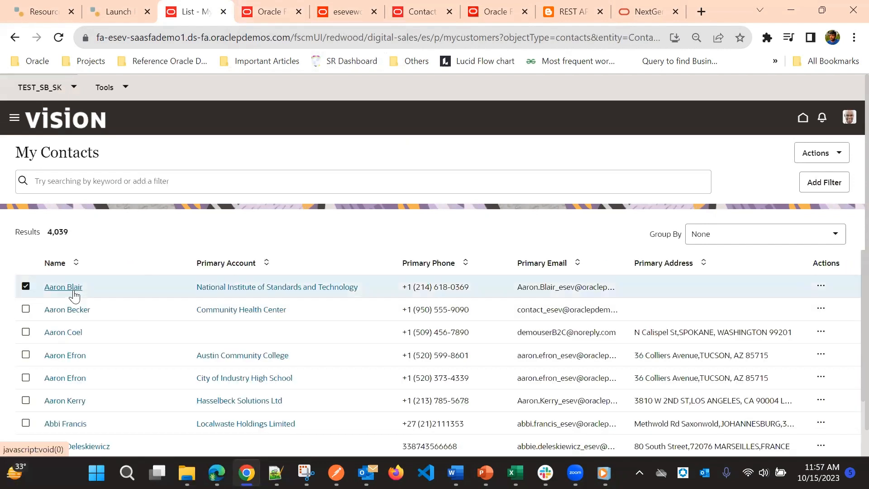
pyautogui.click(74, 290)
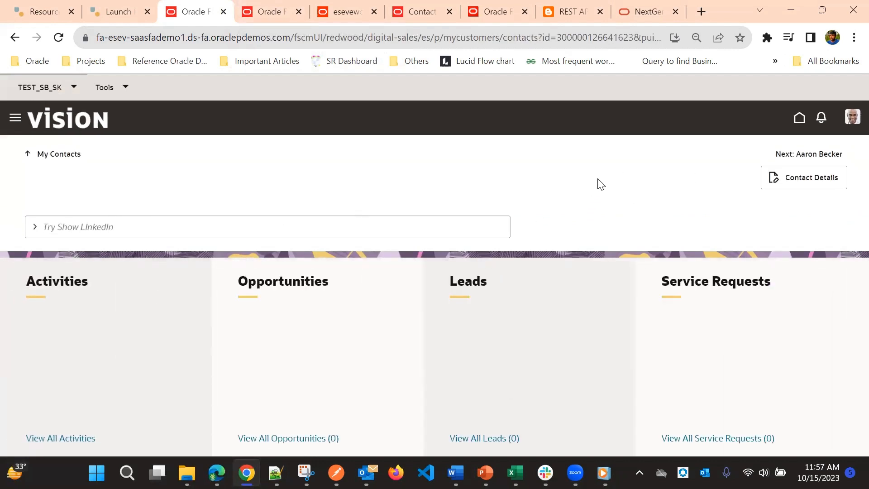
pyautogui.click(853, 117)
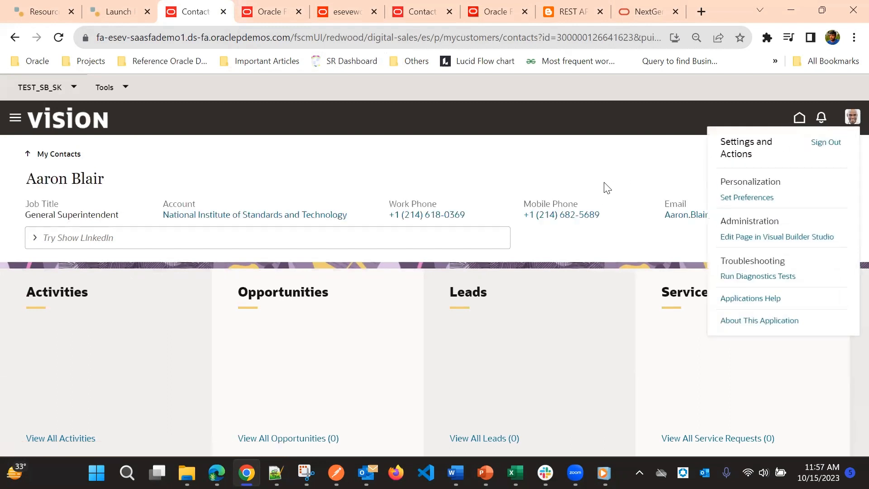
pyautogui.click(795, 238)
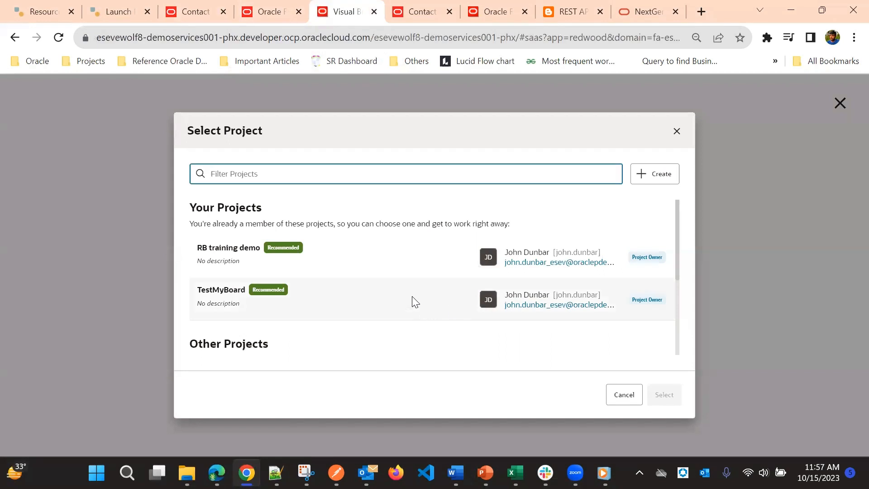
# Choose the TestMyBoard project for editing the page and close the two leftover Contact and Oracle Fusion browser tabs.
pyautogui.click(412, 298)
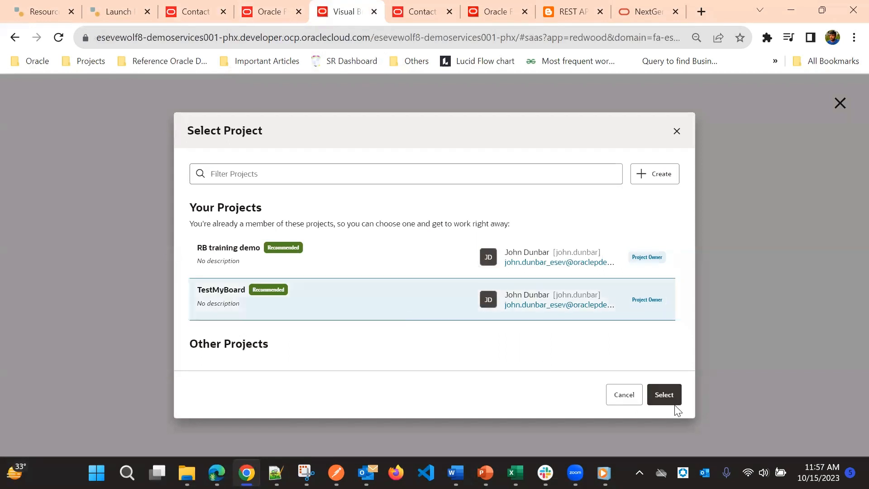
pyautogui.click(665, 395)
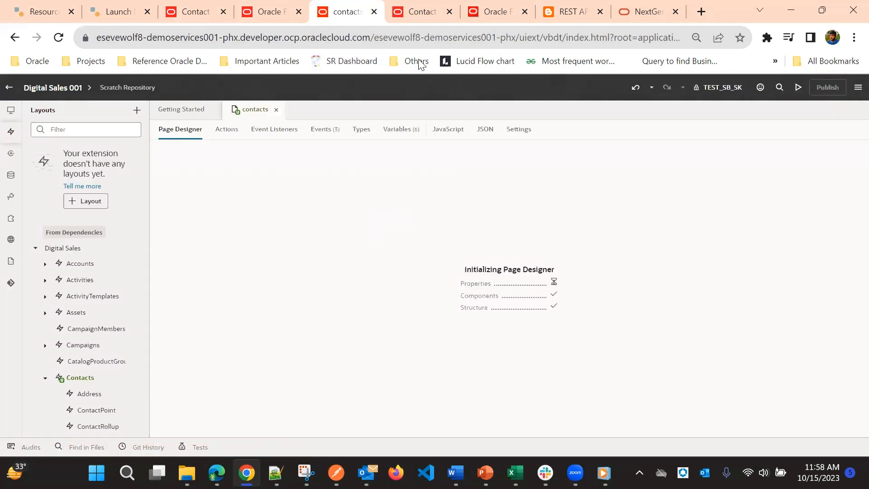
pyautogui.click(449, 11)
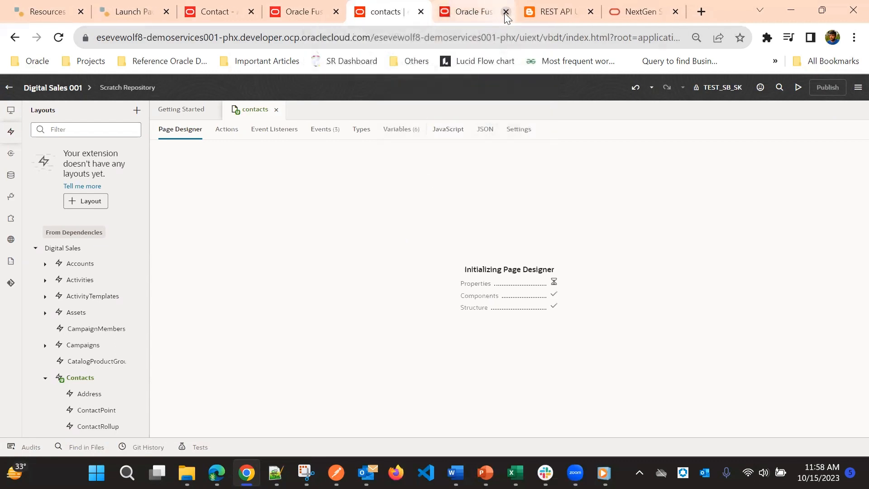
pyautogui.click(506, 12)
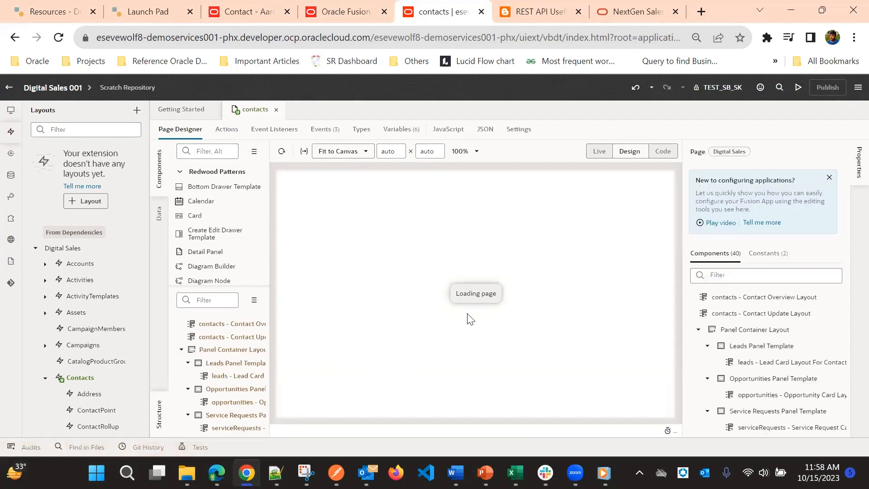
# Find the Subview Container Layout among the contacts page's components and open its display logic.
pyautogui.scroll(-5, 724, 317)
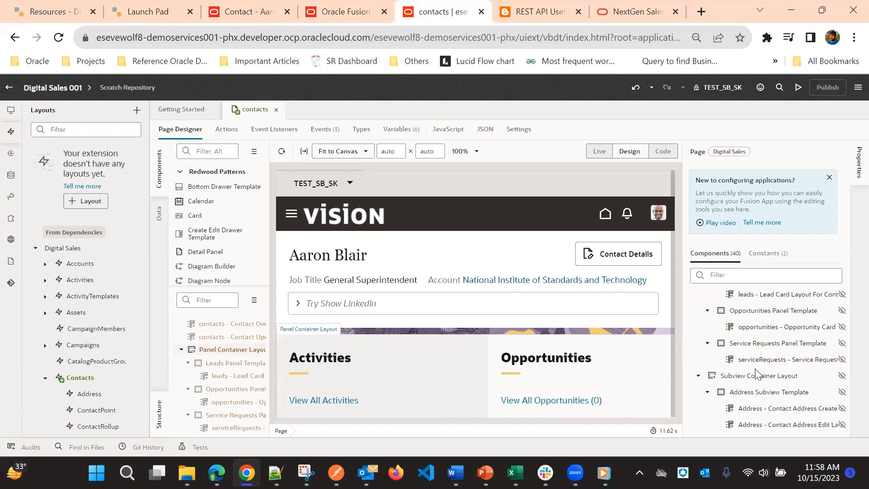
pyautogui.scroll(-3, 761, 318)
pyautogui.click(411, 394)
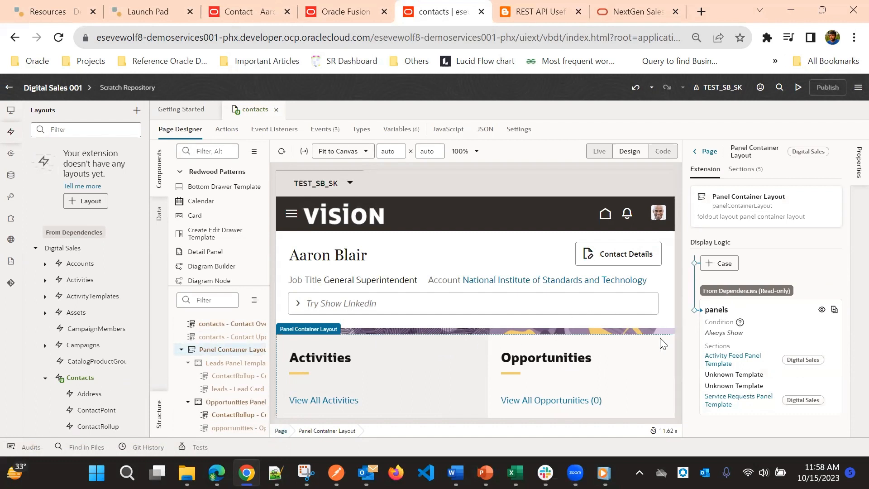
pyautogui.click(398, 337)
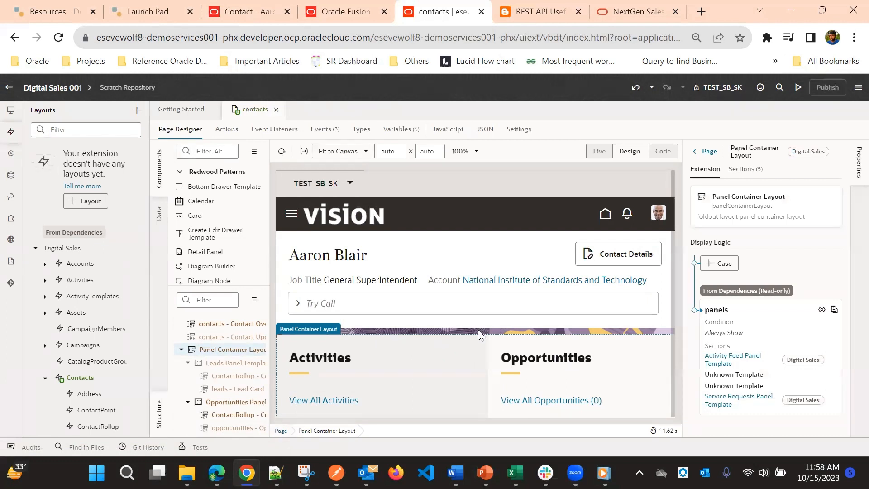
pyautogui.click(470, 352)
pyautogui.click(483, 329)
pyautogui.scroll(-1, 788, 302)
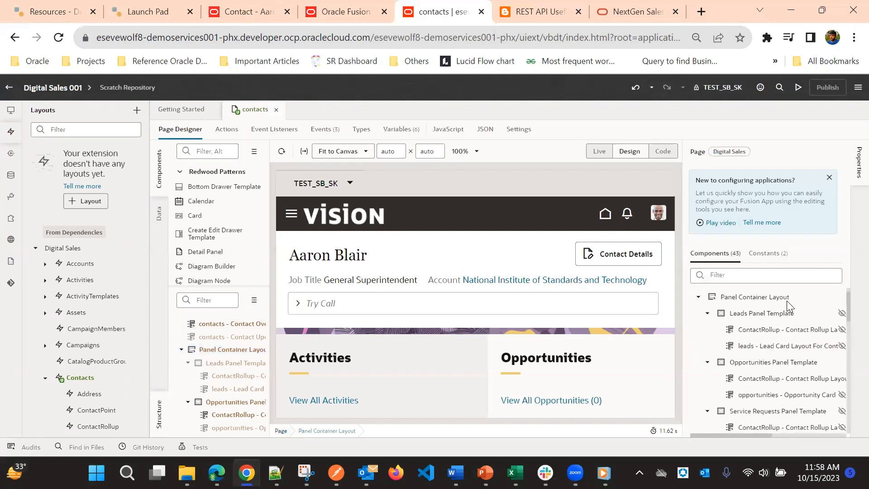
pyautogui.scroll(-2, 788, 302)
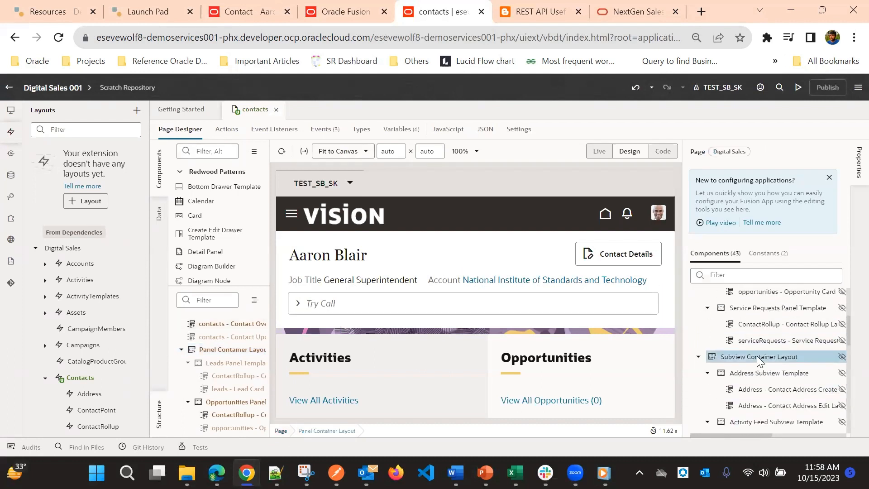
pyautogui.click(756, 357)
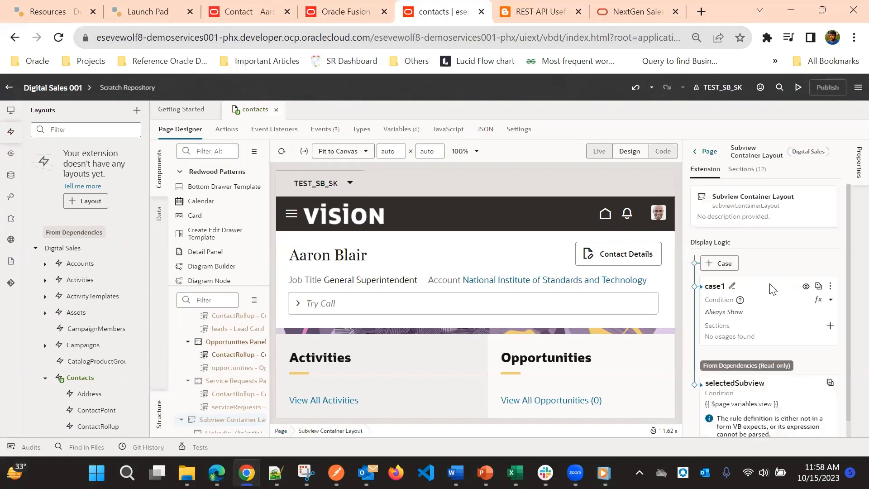
# Start case1's display condition in the Expression Editor by comparing the page variable view with 'Wiki'.
pyautogui.click(832, 287)
pyautogui.click(801, 364)
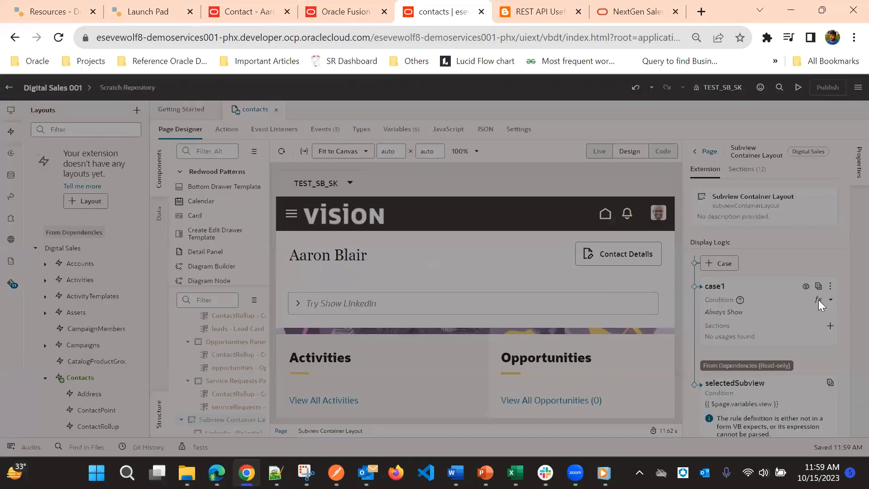
pyautogui.click(818, 300)
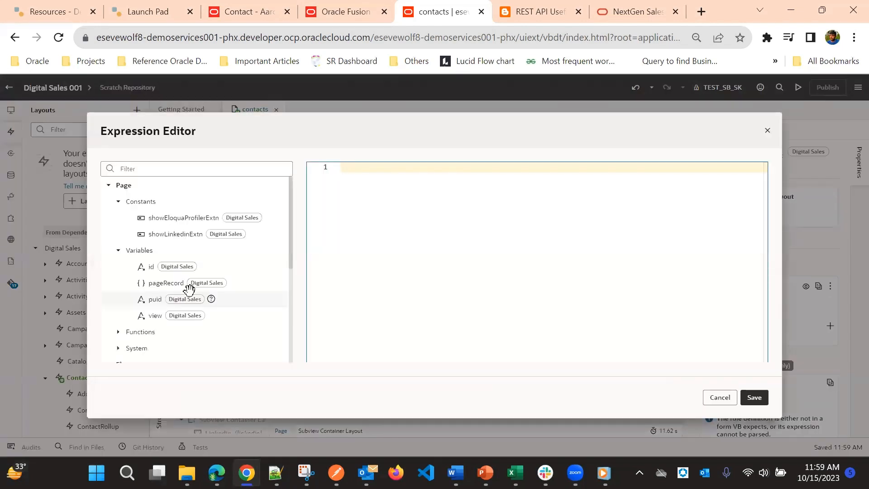
pyautogui.click(177, 315)
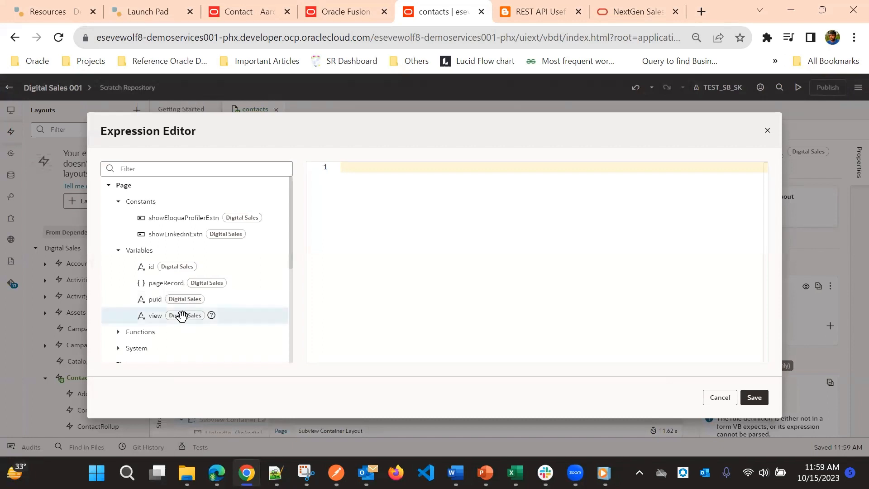
pyautogui.doubleClick(177, 316)
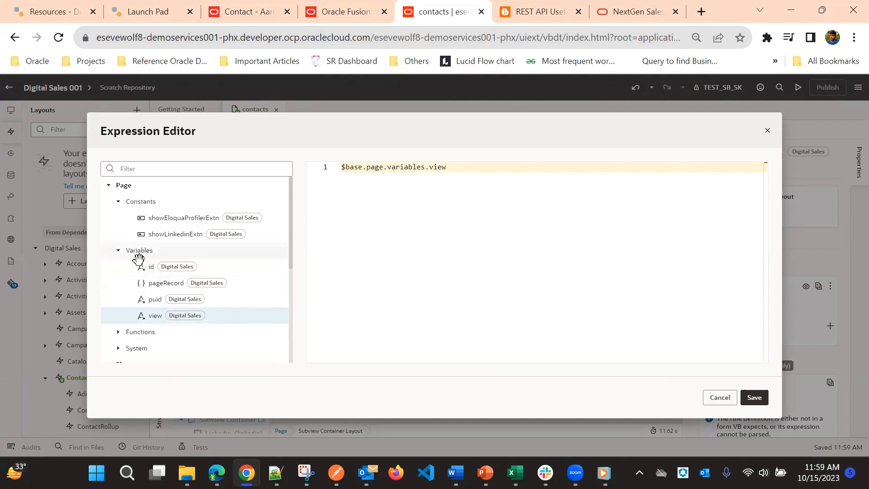
pyautogui.click(477, 171)
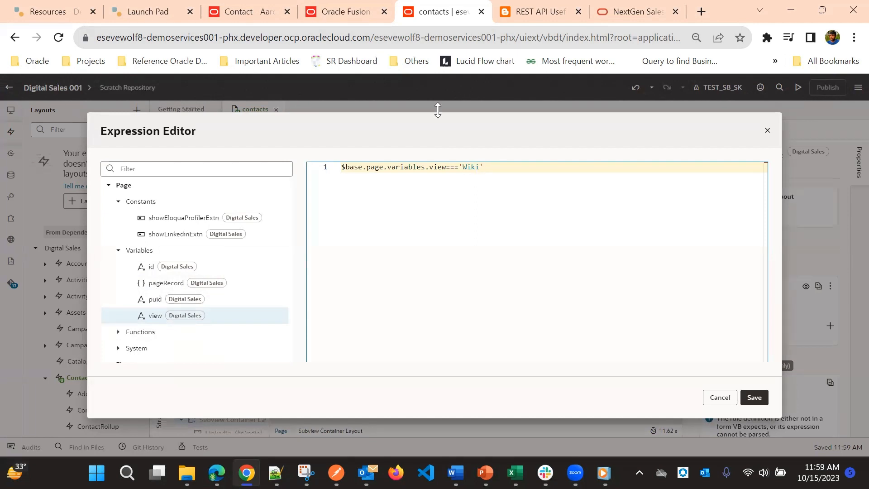
# Search the Smart Actions list for show wiki, open Show Wikipedia Results and check the value of its view parameter.
pyautogui.click(274, 9)
pyautogui.click(312, 5)
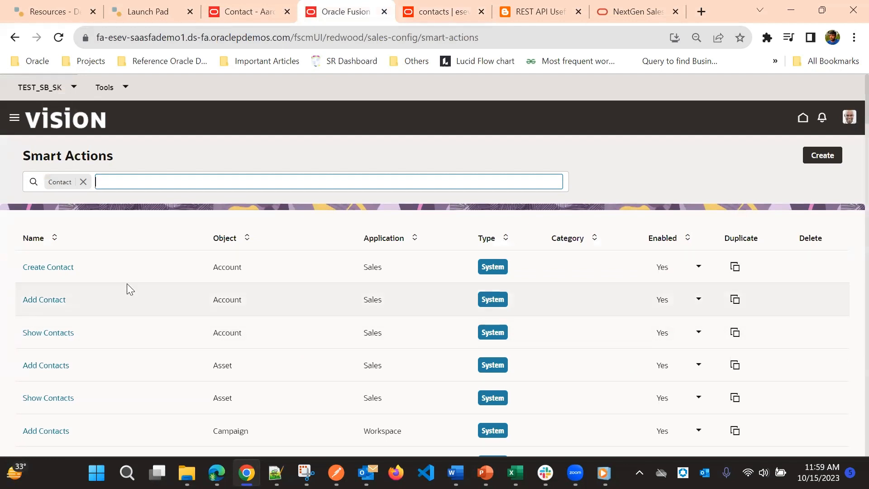
pyautogui.write('show wiki')
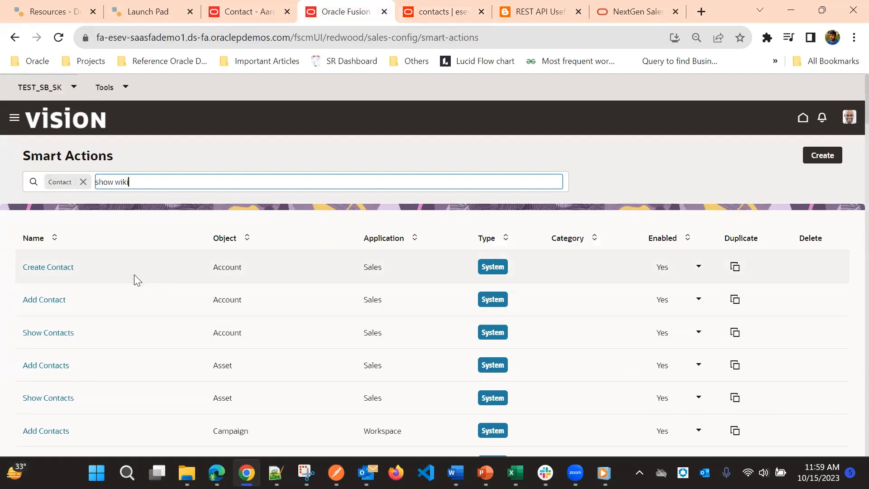
pyautogui.press('Return')
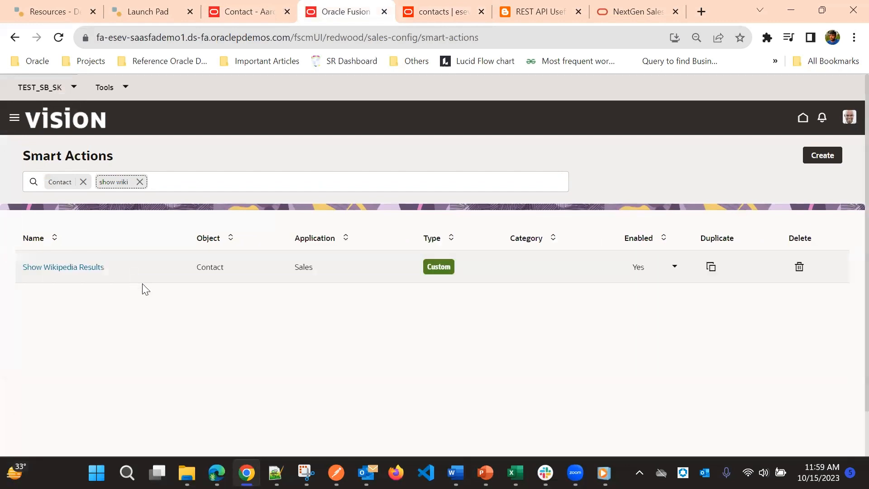
pyautogui.click(80, 267)
pyautogui.scroll(-5, 535, 264)
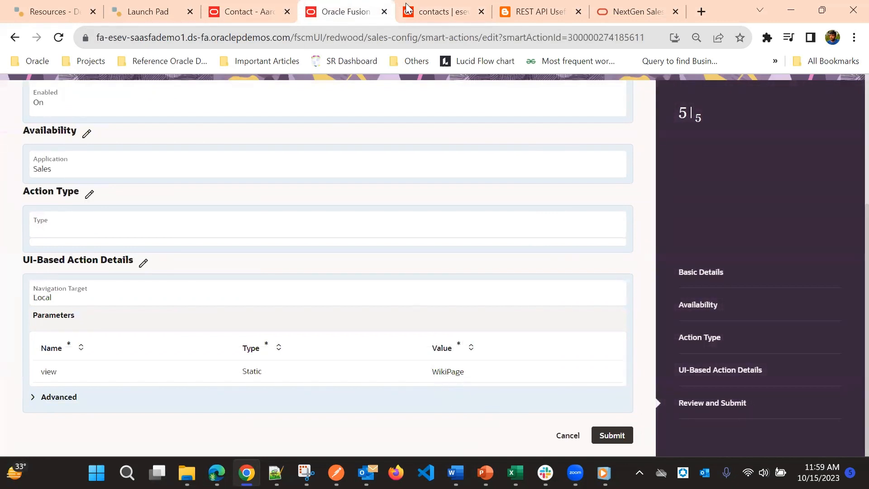
# Complete case1's condition in Visual Builder Studio as $base.page.variables.view==='WikiPage' and save it.
pyautogui.click(435, 12)
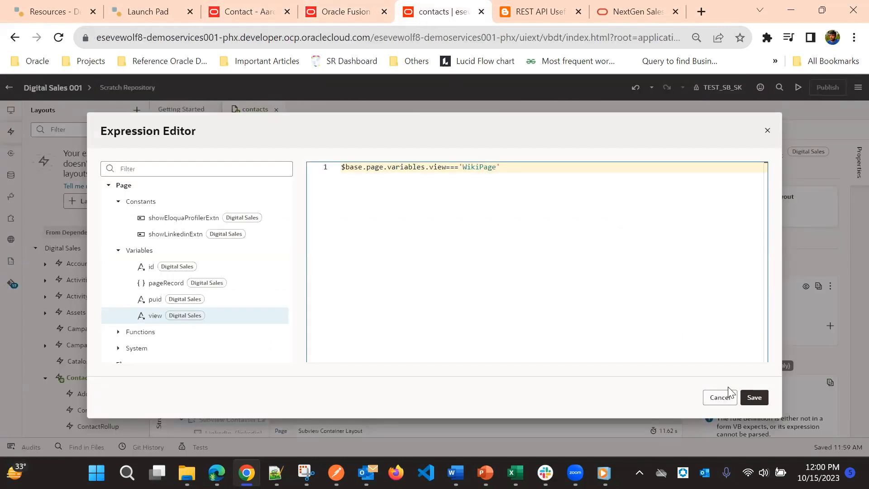
pyautogui.click(754, 397)
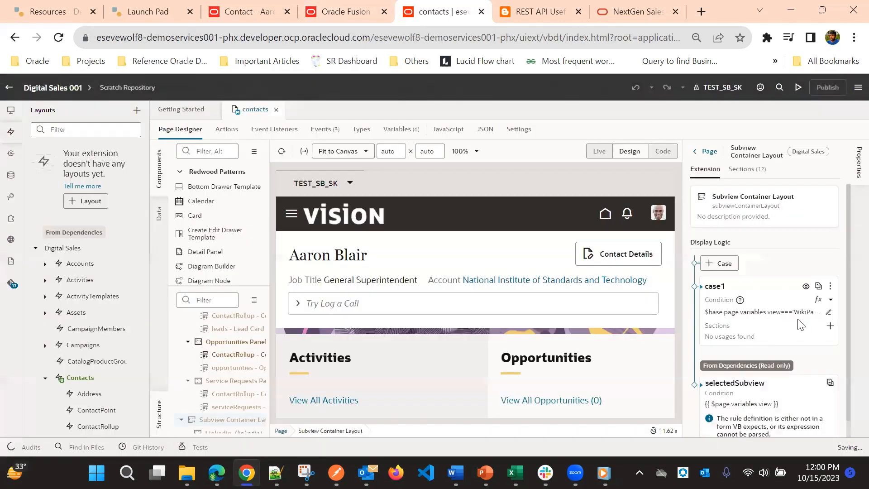
pyautogui.scroll(-1, 801, 325)
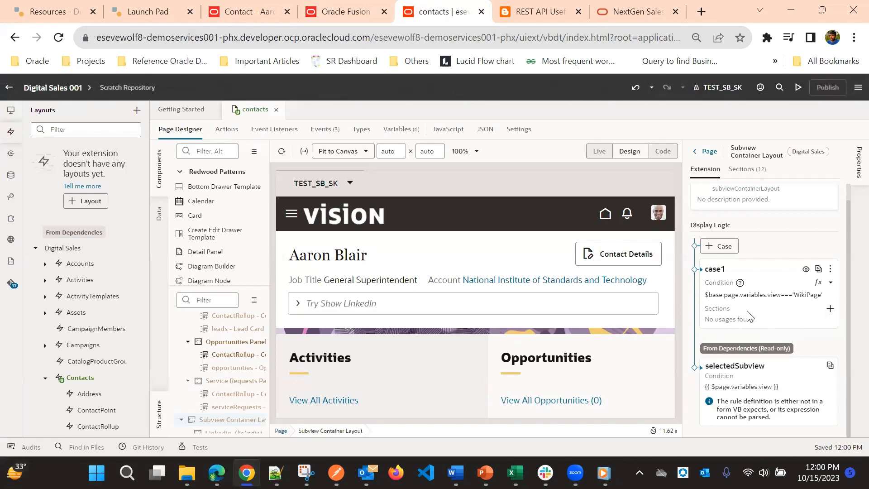
# Add a new section titled Show Wiki to case1 of the Subview Container Layout.
pyautogui.click(830, 309)
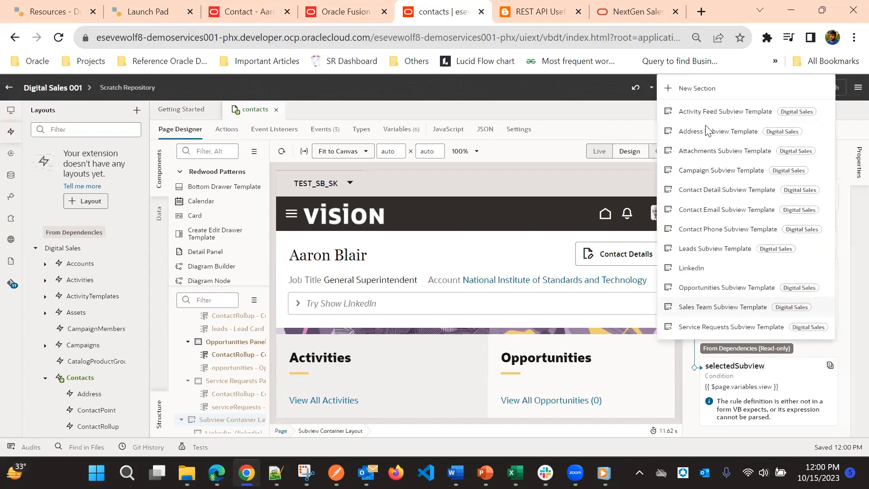
pyautogui.click(725, 90)
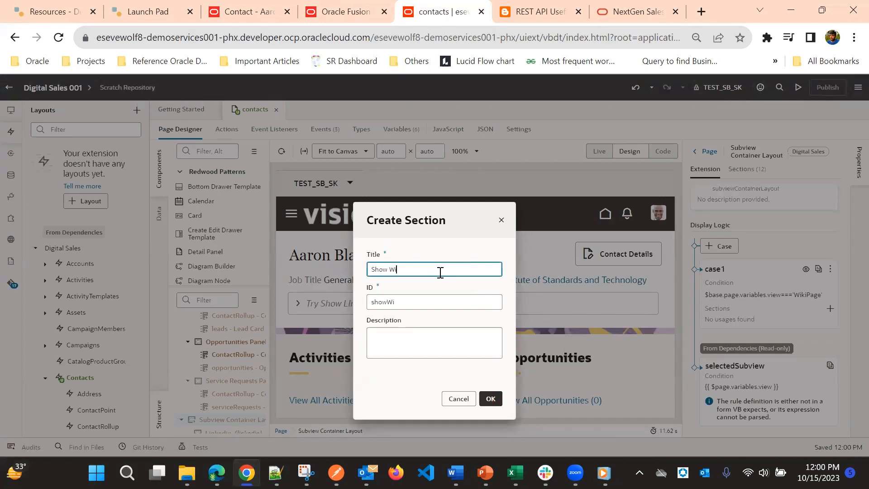
pyautogui.write('Show Wiki')
pyautogui.click(490, 398)
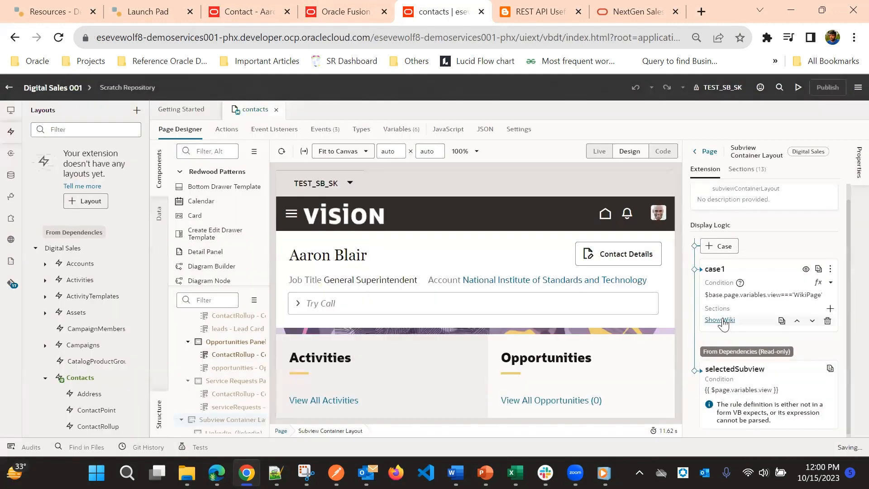
# Open the Show Wiki section's template as code and add an extra blank line inside the linkedin template.
pyautogui.click(723, 320)
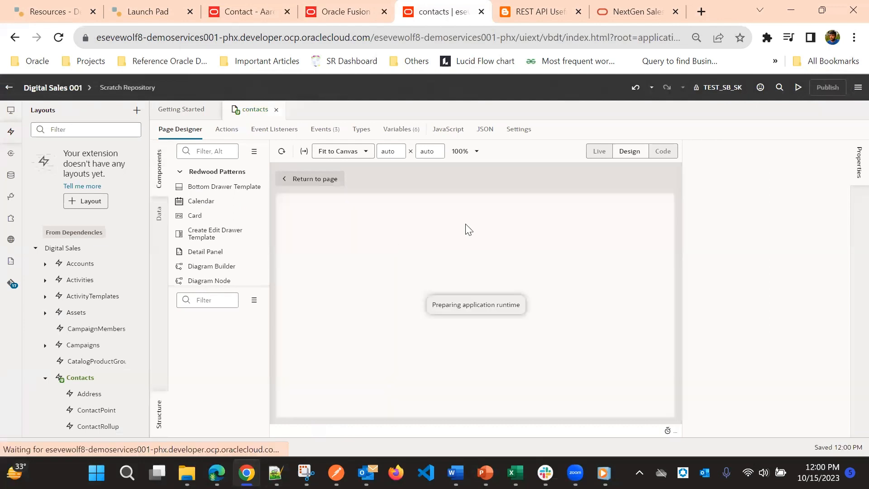
pyautogui.click(657, 152)
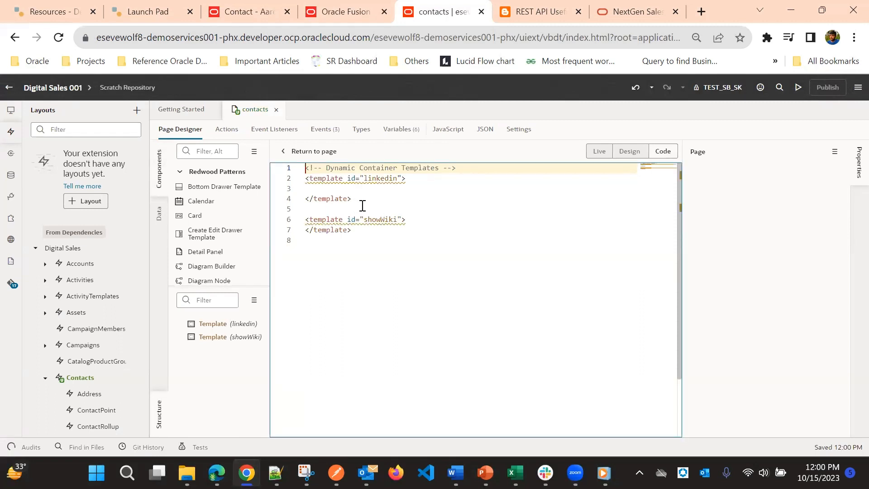
pyautogui.click(356, 200)
pyautogui.click(303, 182)
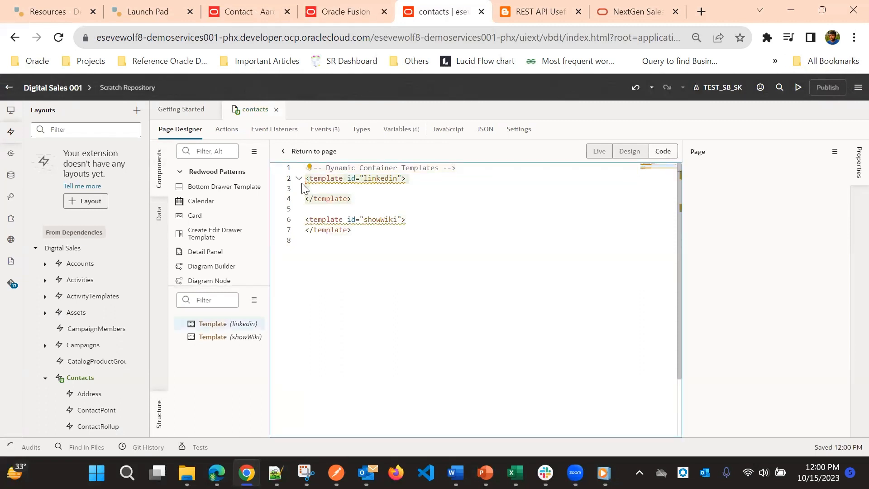
pyautogui.click(360, 191)
pyautogui.press('Return')
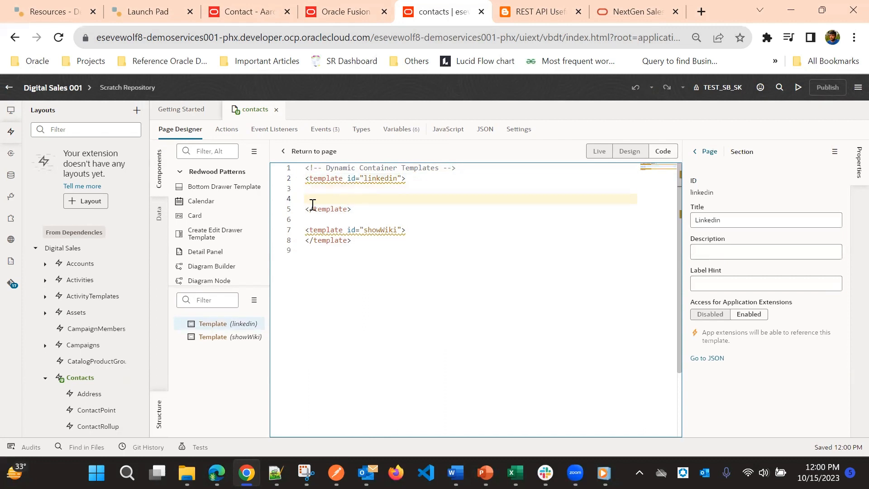
pyautogui.press('Up')
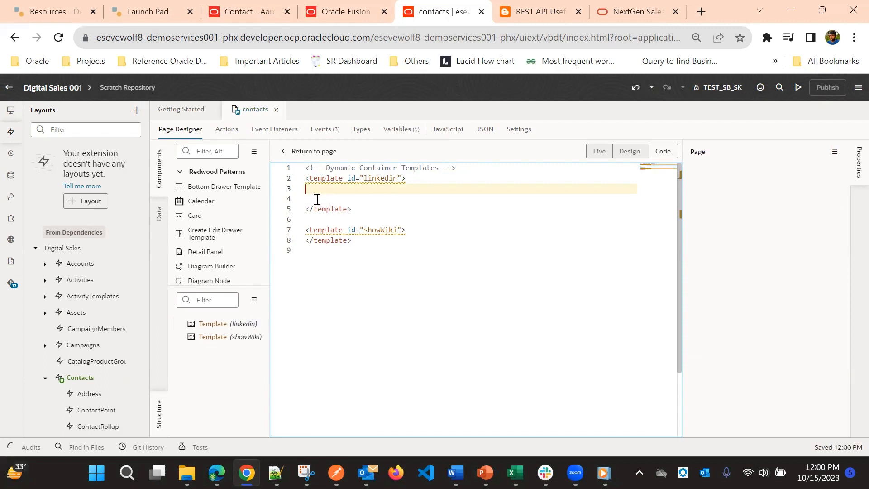
# Add blank lines inside the showWiki template and place the insertion point on its first empty line.
pyautogui.click(412, 230)
pyautogui.press('Return')
pyautogui.press('Return')
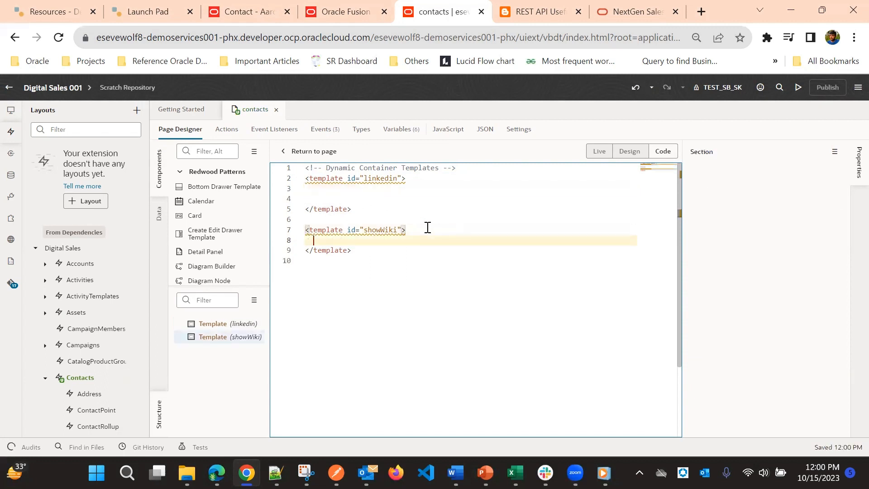
pyautogui.click(309, 244)
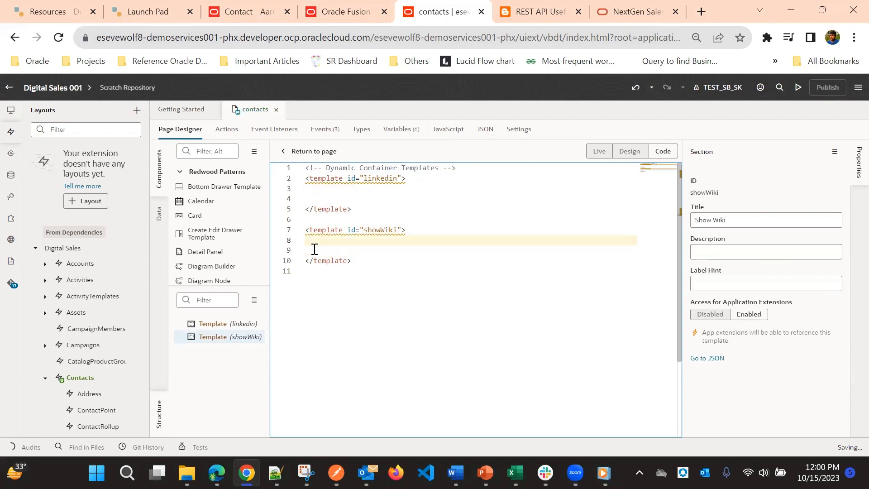
# Switch to Notepad++ and review the Wikipedia snippet's div wrapper, iframe style and src search URL with the contact name variable.
pyautogui.click(276, 473)
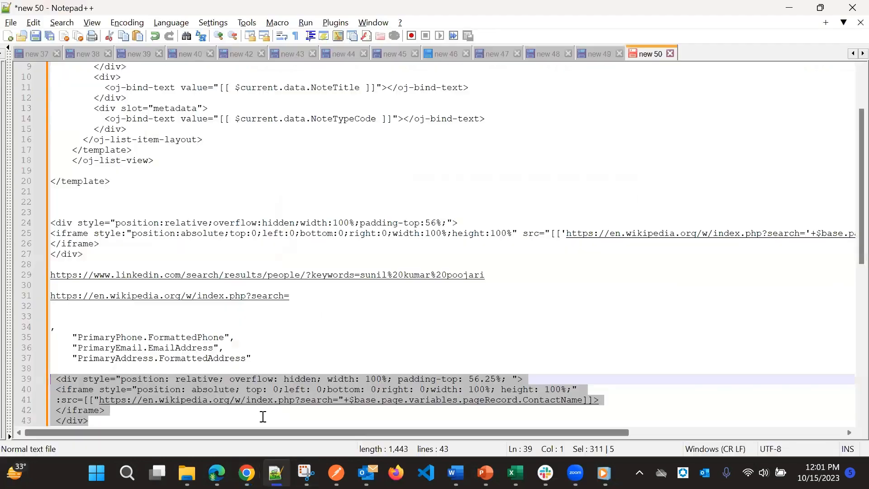
pyautogui.scroll(-5, 202, 282)
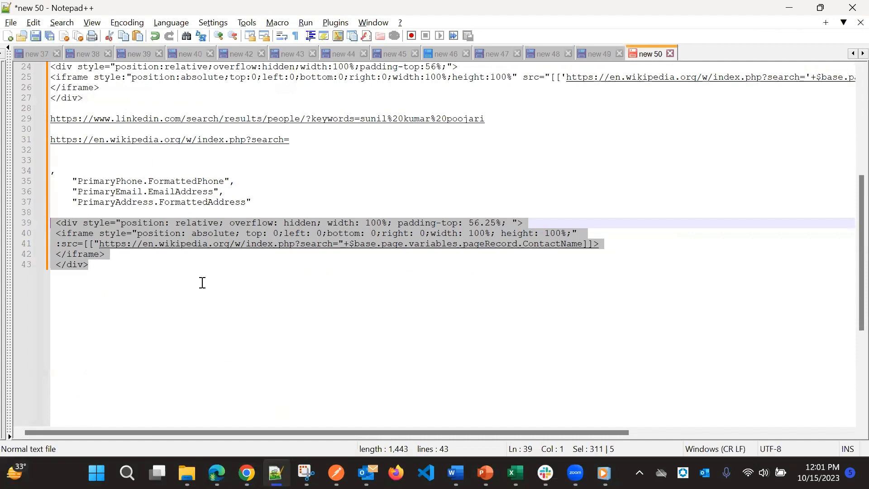
pyautogui.click(222, 303)
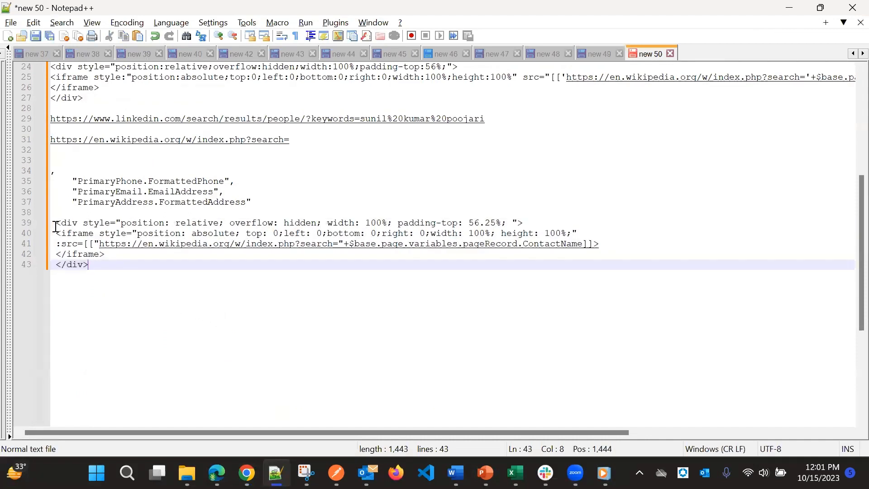
pyautogui.moveTo(55, 227); pyautogui.dragTo(530, 221)
pyautogui.hotkey('ctrl', 'c')
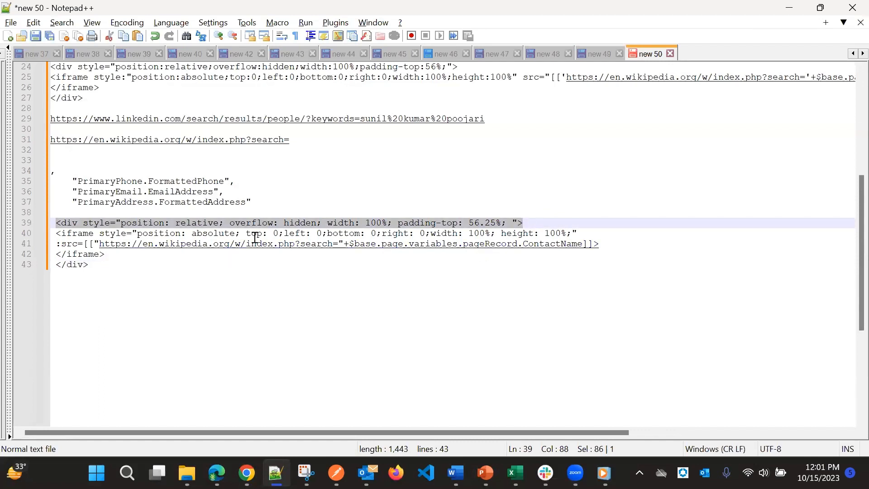
pyautogui.moveTo(58, 230); pyautogui.dragTo(92, 245)
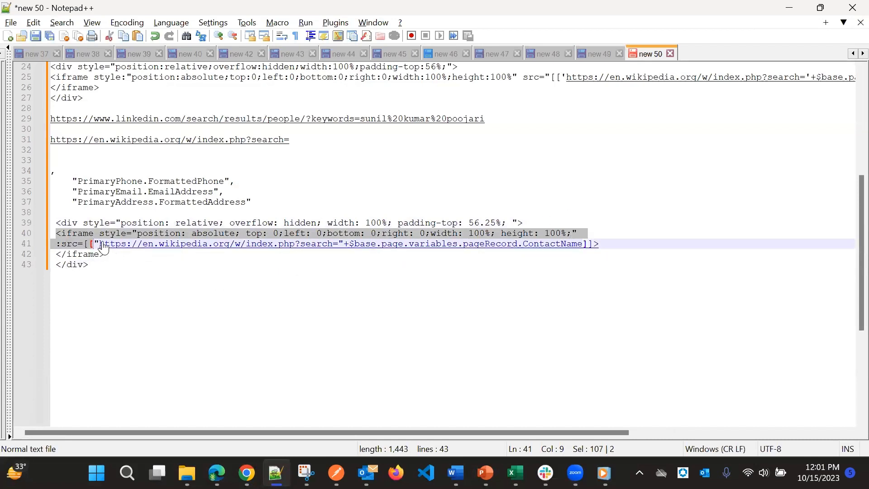
pyautogui.moveTo(100, 245); pyautogui.dragTo(329, 246)
pyautogui.click(355, 263)
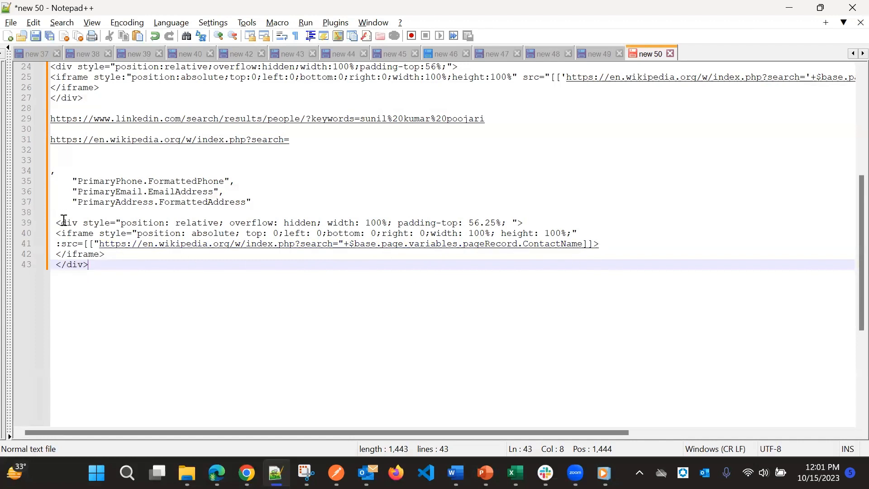
# Copy the Wikipedia div and iframe snippet into the showWiki template in Visual Builder Studio, with an empty line above it.
pyautogui.moveTo(56, 222); pyautogui.dragTo(98, 262)
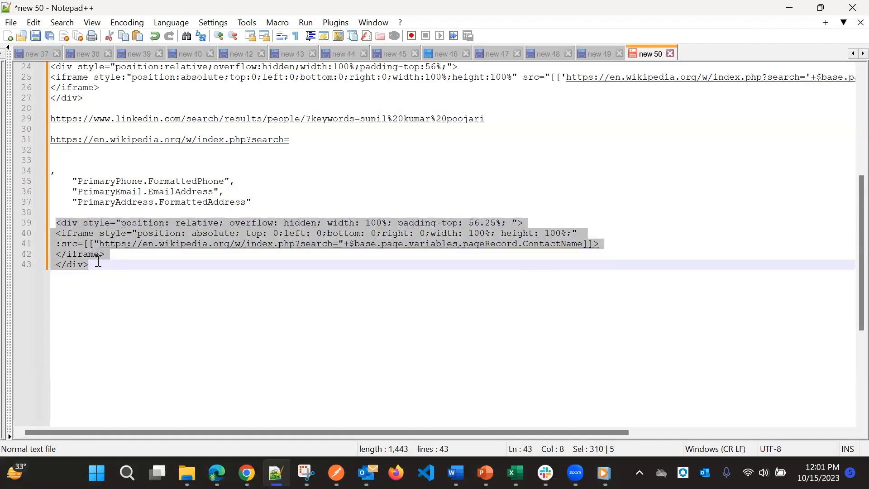
pyautogui.hotkey('alt', 'Tab')
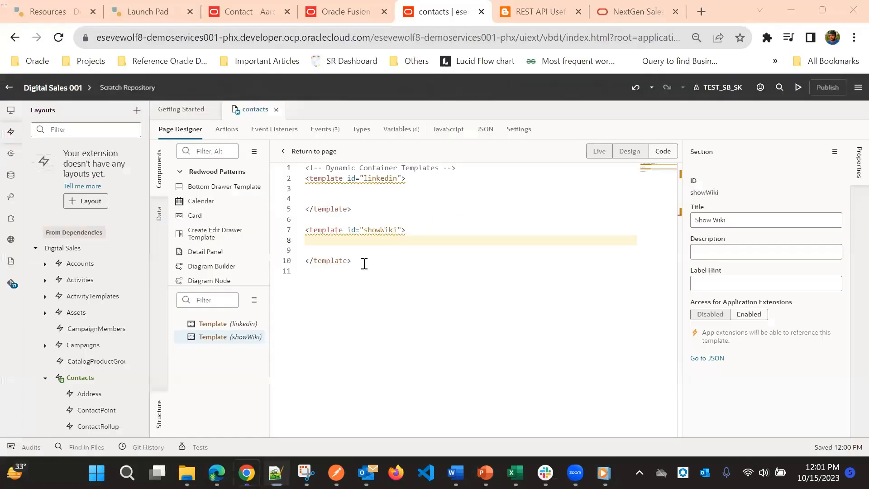
pyautogui.hotkey('ctrl', 'v')
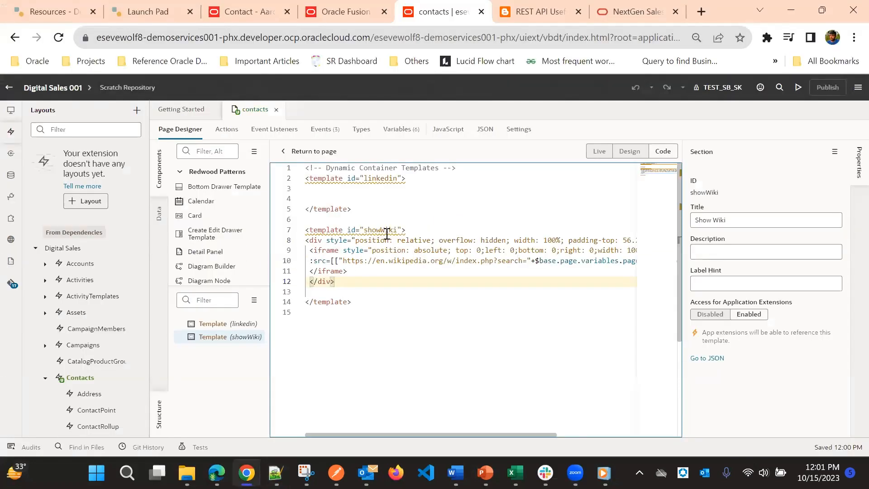
pyautogui.click(423, 224)
pyautogui.click(417, 239)
pyautogui.click(414, 227)
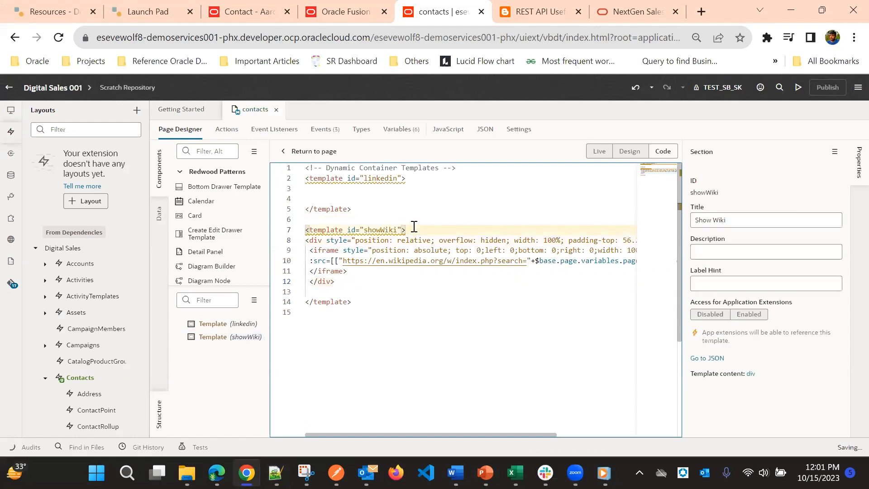
pyautogui.press('Return')
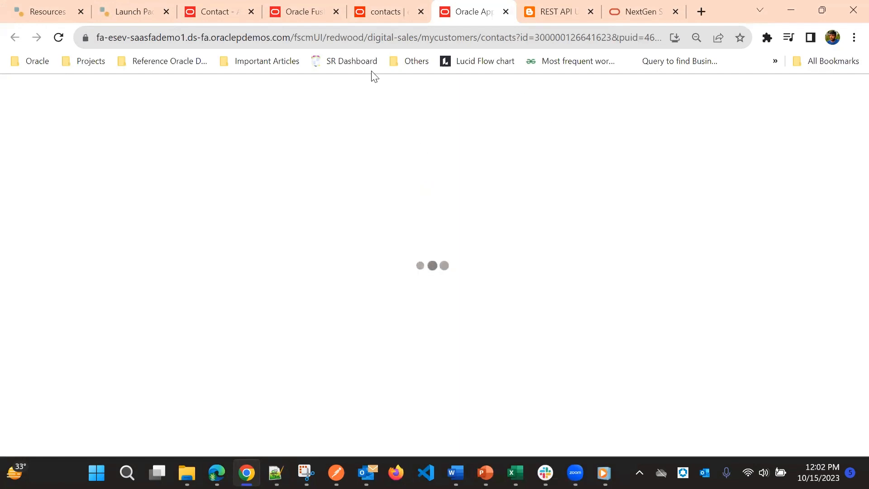
# In the contact page preview, search the smart actions for show wi and run Show Wikipedia Results.
pyautogui.moveTo(396, 5)
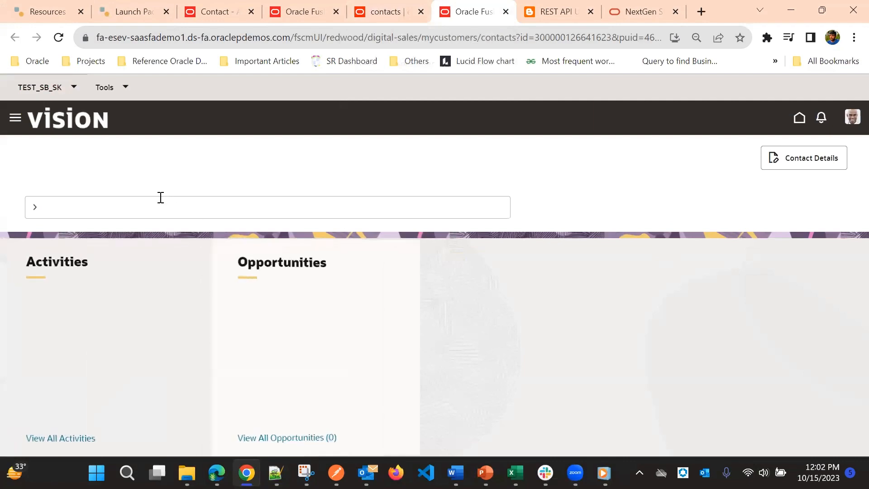
pyautogui.click(157, 210)
pyautogui.click(372, 169)
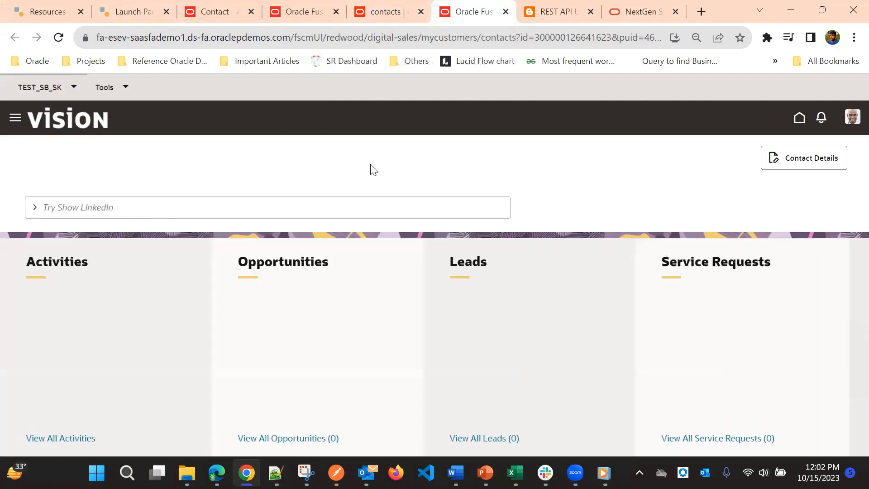
pyautogui.click(404, 8)
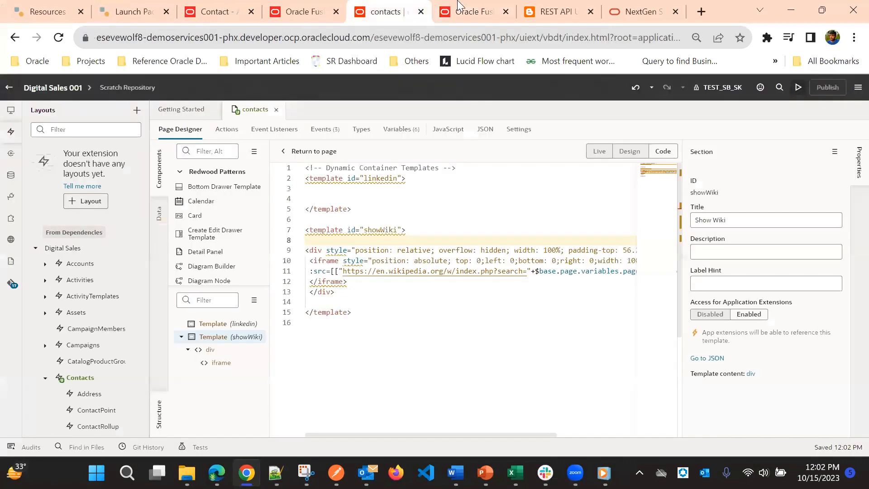
pyautogui.click(458, 4)
pyautogui.click(98, 205)
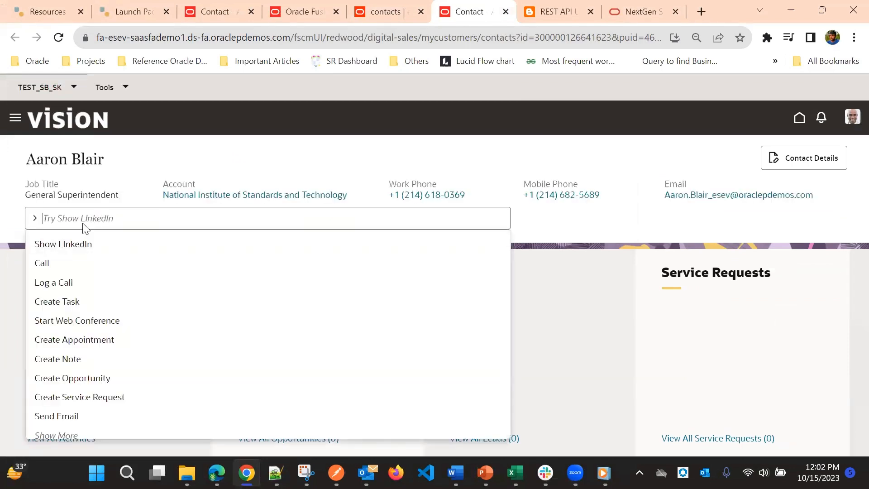
pyautogui.write('show')
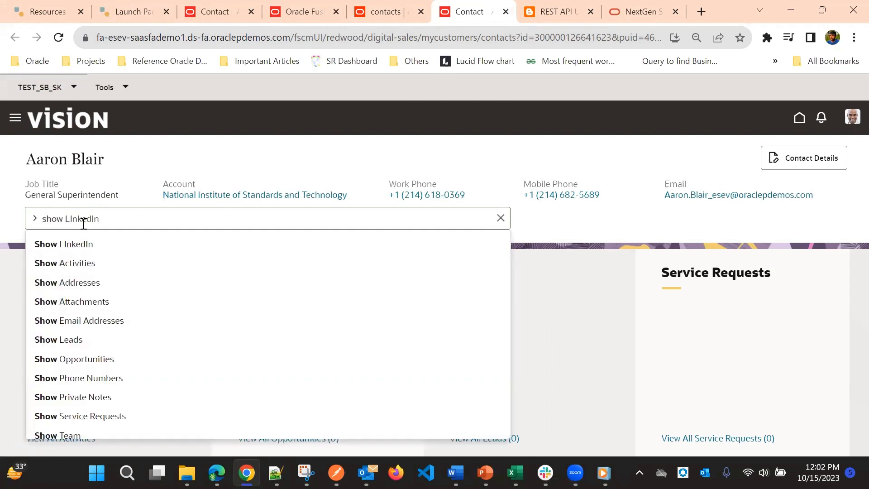
pyautogui.write(' wikipedia Results')
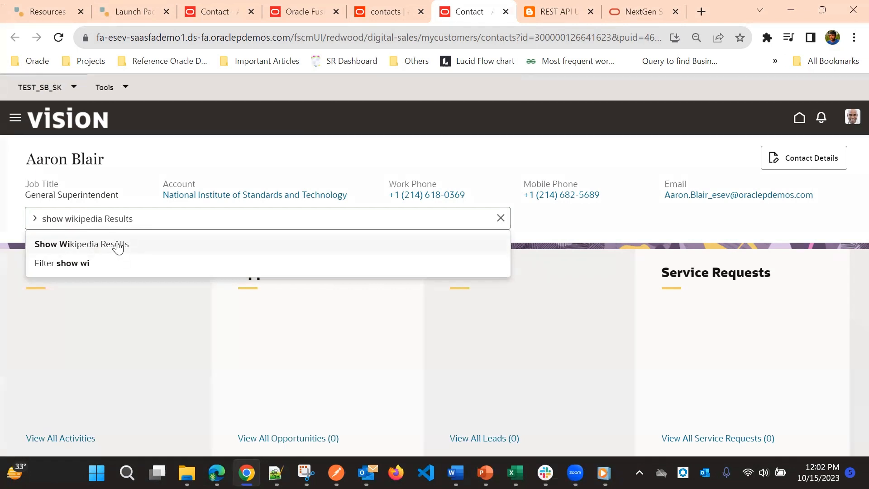
pyautogui.click(118, 246)
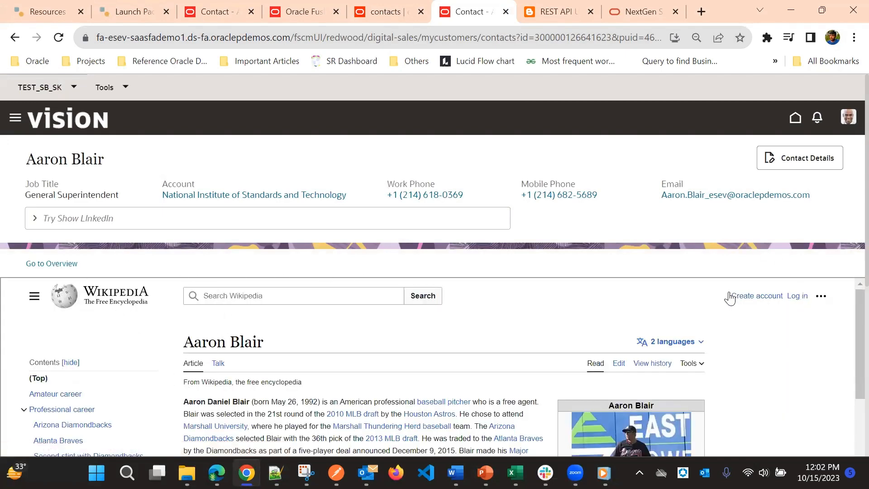
# Examine the embedded Wikipedia article, compare its title with the contact's name, and return to the contact's overview.
pyautogui.scroll(-3, 514, 261)
pyautogui.scroll(3, 573, 256)
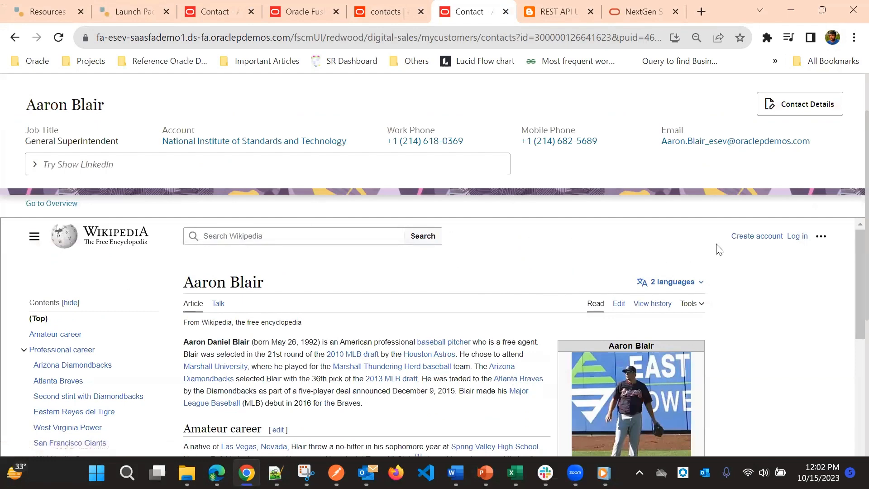
pyautogui.scroll(-3, 473, 264)
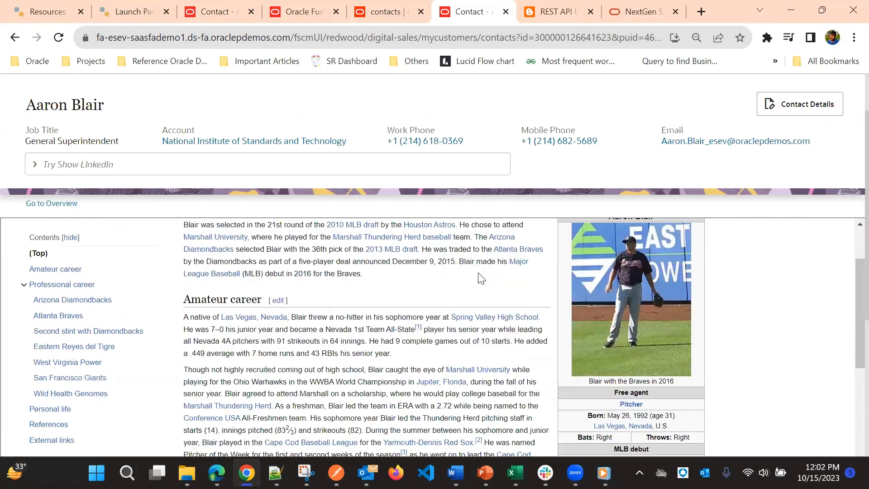
pyautogui.scroll(3, 480, 267)
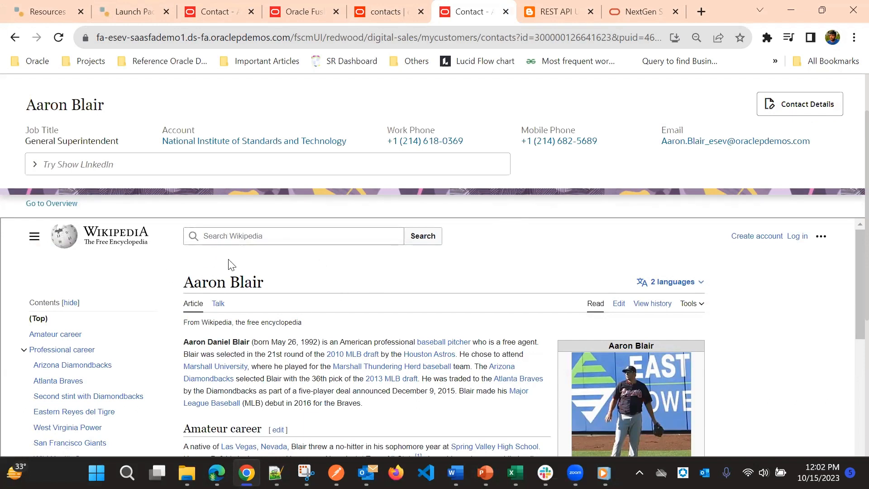
pyautogui.moveTo(188, 284); pyautogui.dragTo(273, 289)
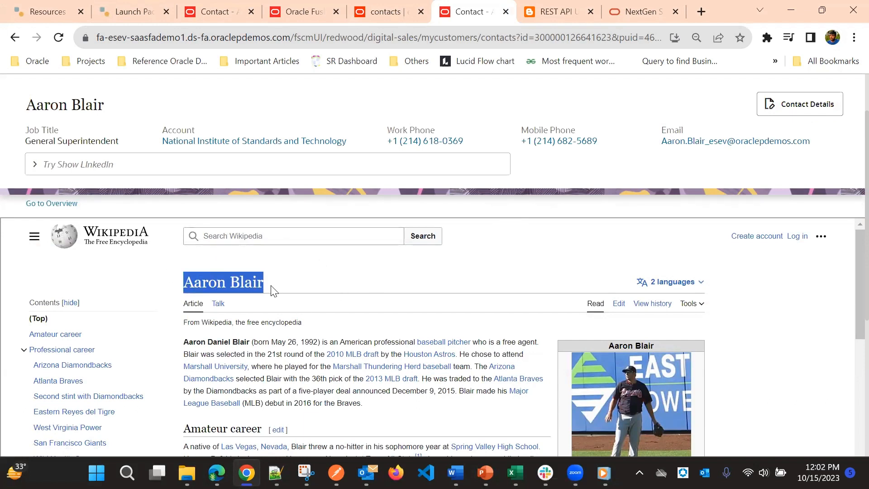
pyautogui.moveTo(31, 106); pyautogui.dragTo(120, 106)
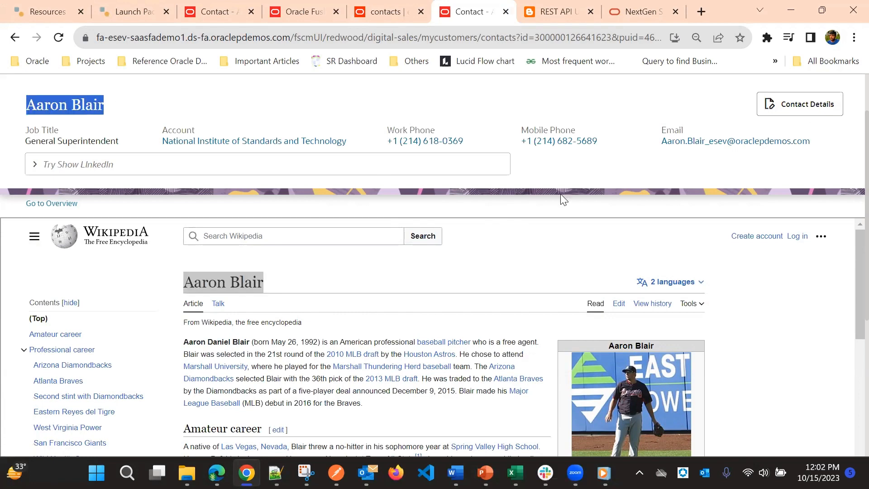
pyautogui.click(16, 38)
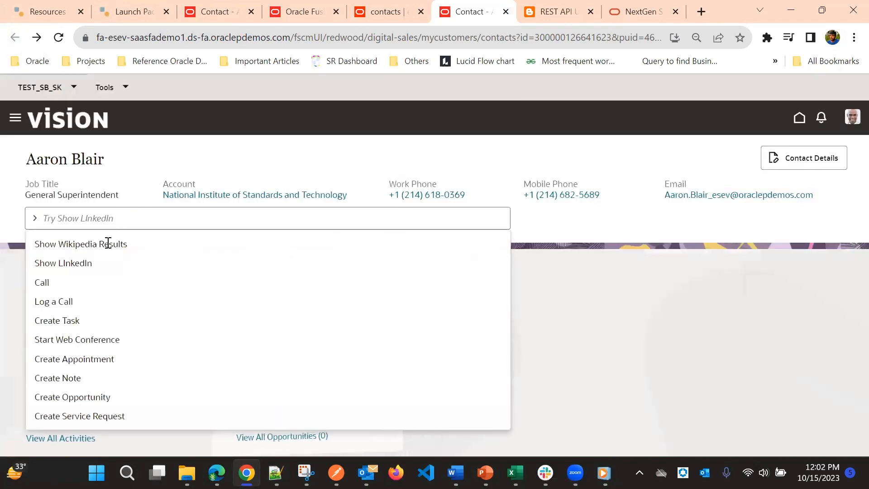
pyautogui.click(594, 151)
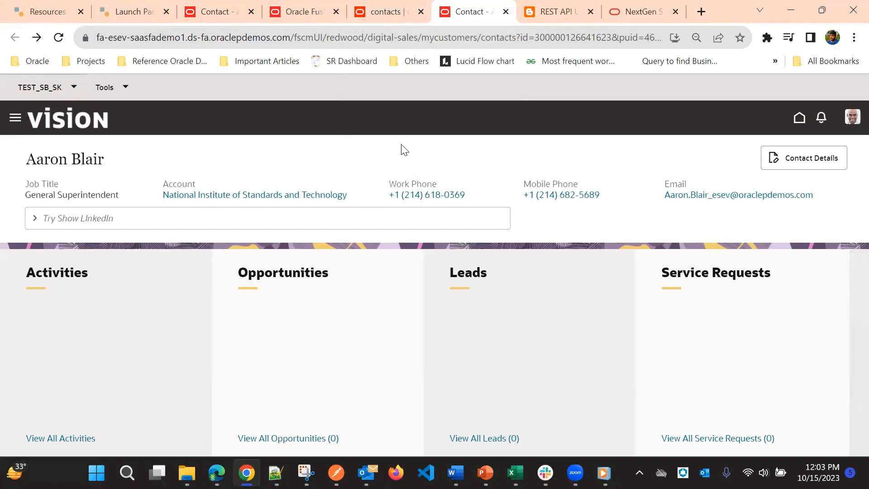
# Open the Digital Sales contacts list, remove the Records I own filter and open the second contact listed.
pyautogui.click(14, 119)
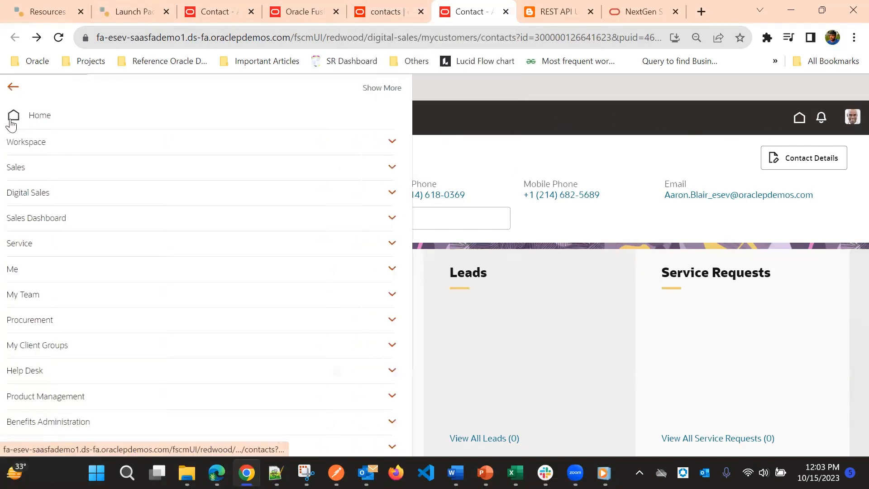
pyautogui.click(45, 194)
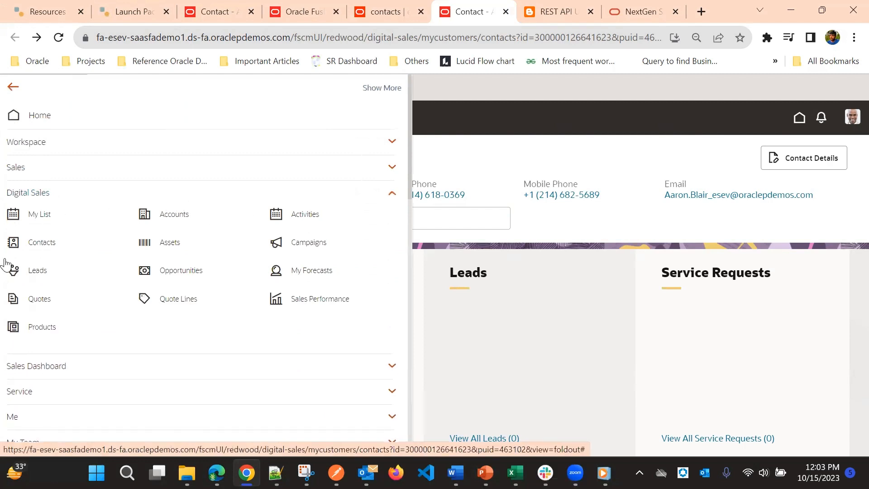
pyautogui.click(14, 242)
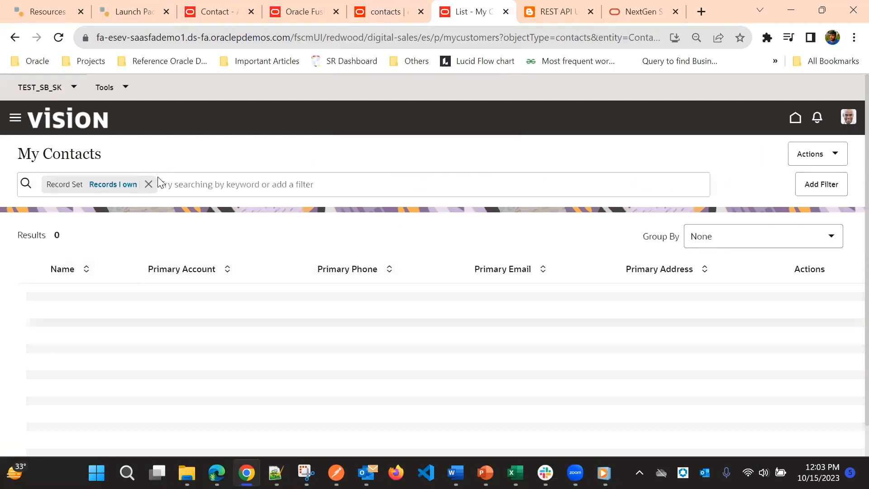
pyautogui.click(149, 183)
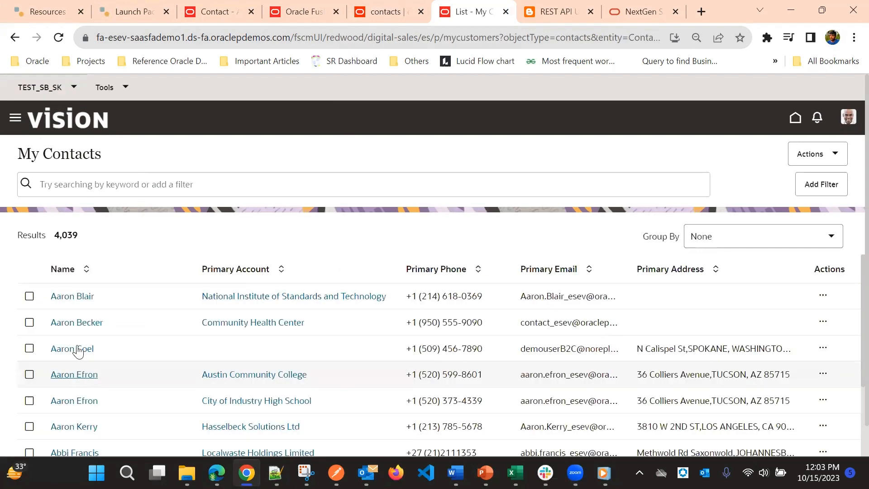
pyautogui.click(75, 322)
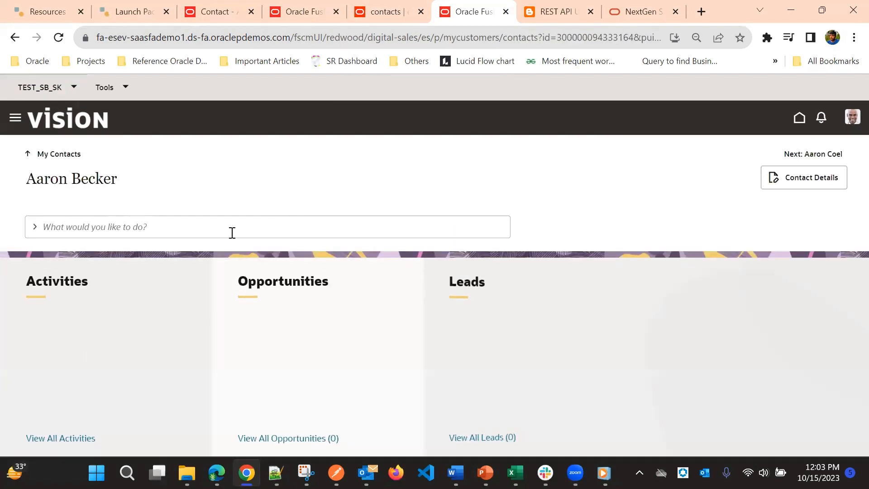
# Run Show Wikipedia Results for this second contact and view the embedded Wikipedia page.
pyautogui.click(208, 230)
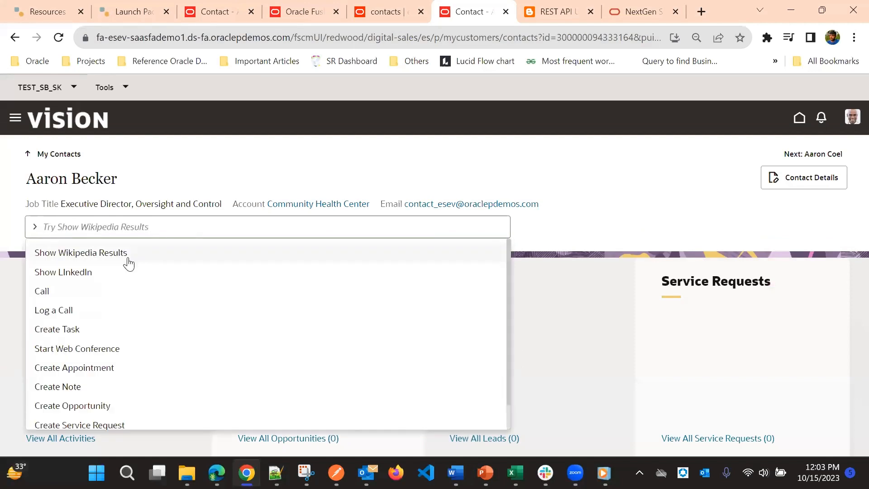
pyautogui.click(103, 254)
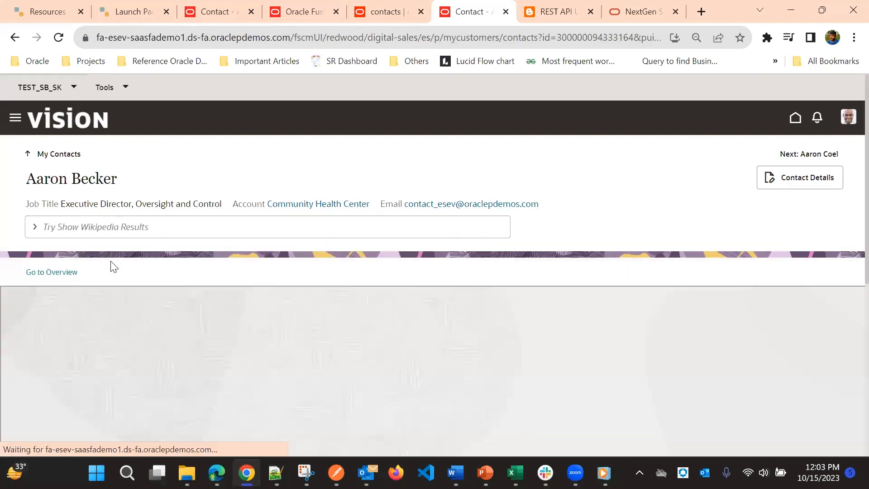
pyautogui.scroll(-2, 629, 171)
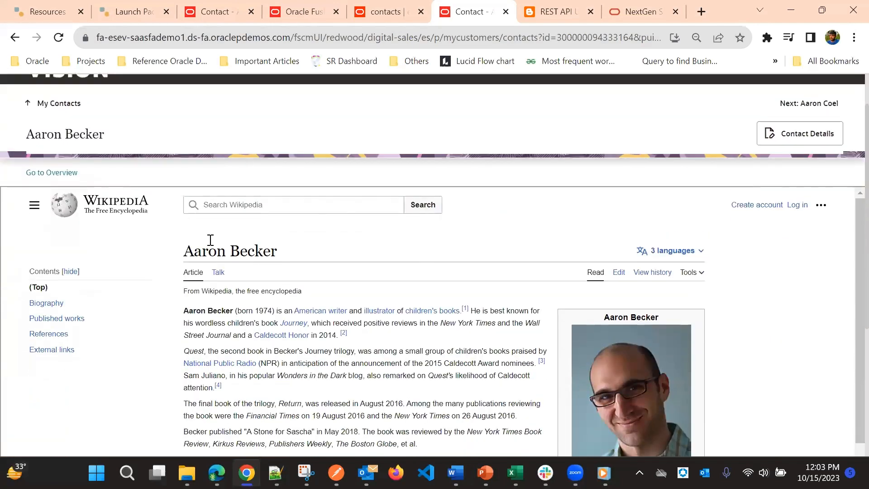
# Review the embedded Wikipedia article together with the second contact's header details.
pyautogui.scroll(2, 133, 195)
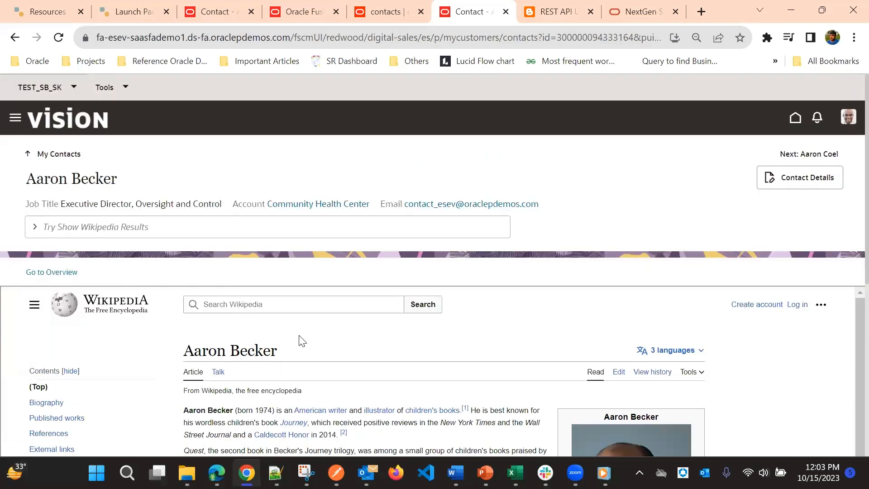
pyautogui.scroll(-3, 300, 339)
pyautogui.scroll(3, 330, 330)
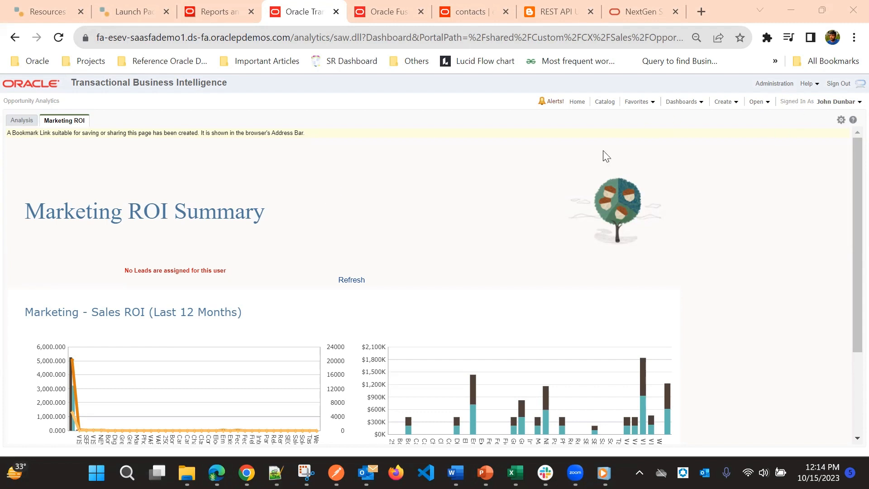
# Look at the Marketing ROI dashboard's page options, close them, and return to the contacts page in Visual Builder Studio.
pyautogui.click(841, 120)
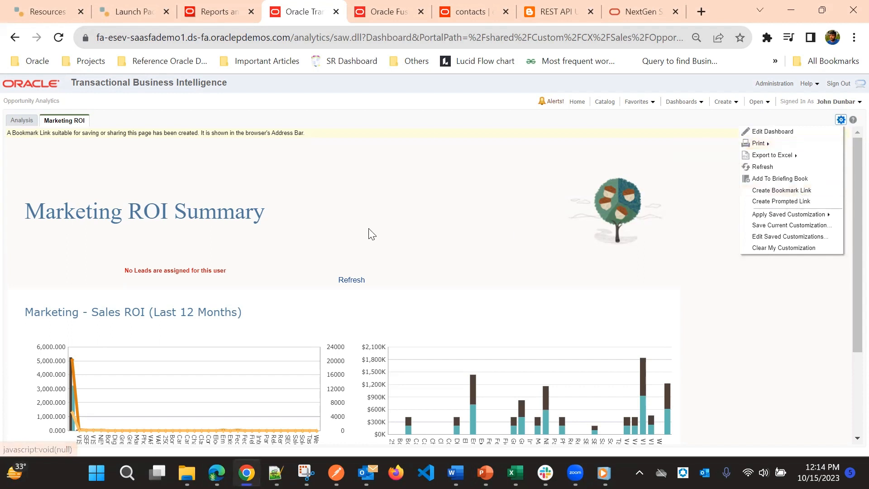
pyautogui.click(382, 216)
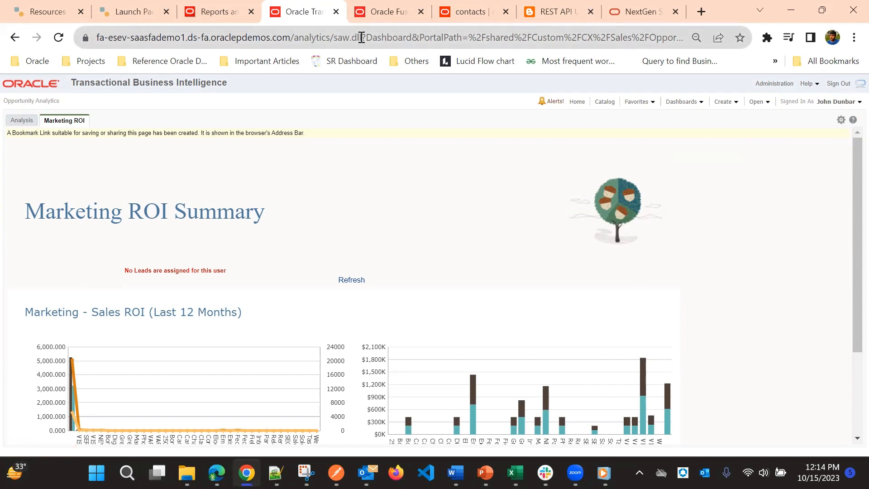
pyautogui.click(385, 12)
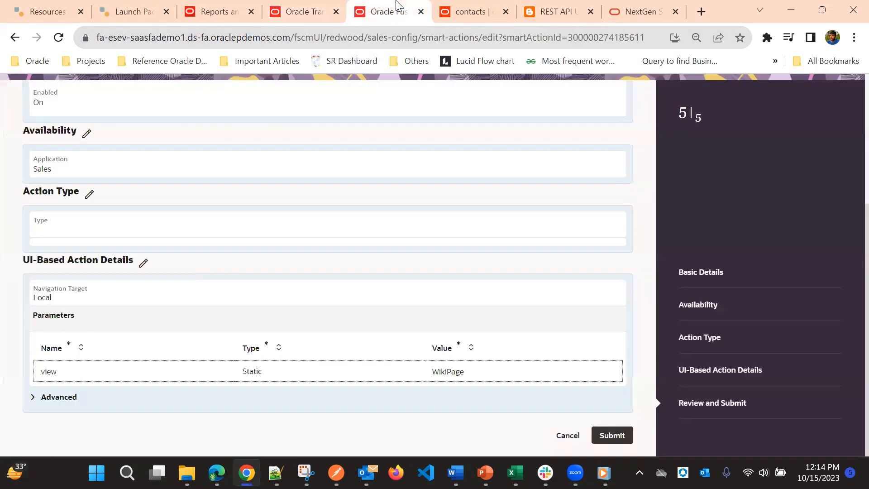
pyautogui.click(471, 12)
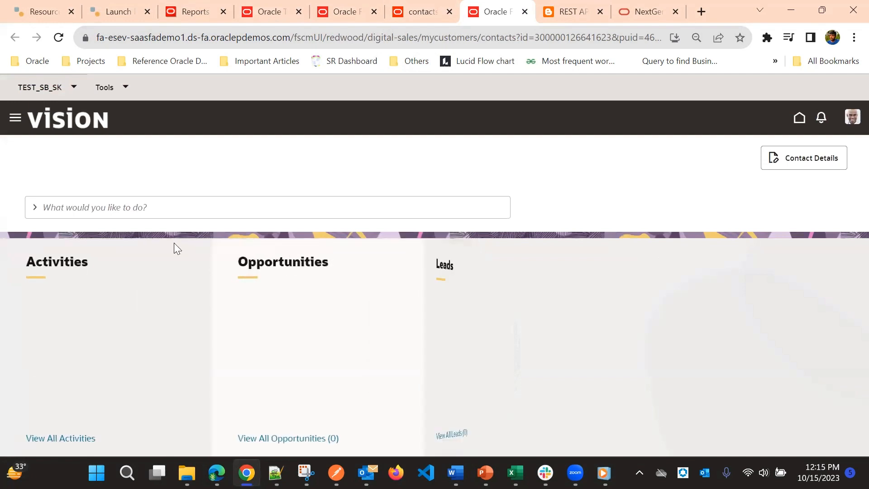
# In the contact page preview, search the smart actions for show wi and run Show Wikipedia Results.
pyautogui.click(130, 205)
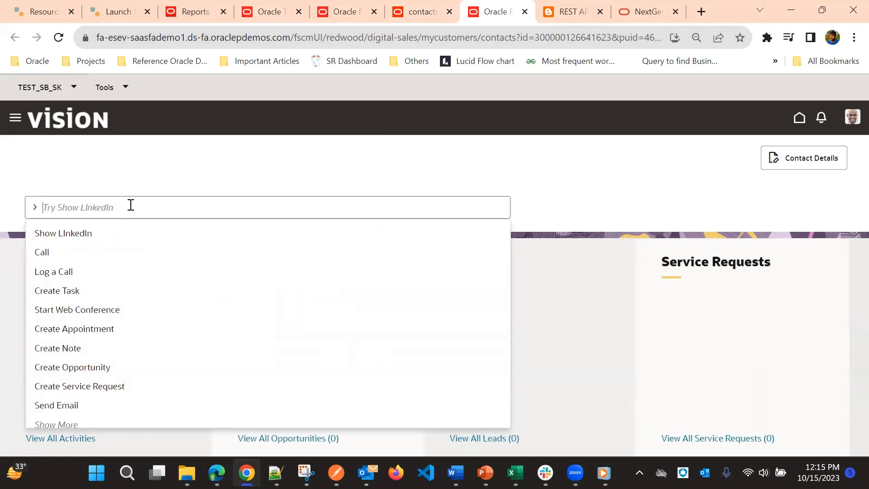
pyautogui.write('show')
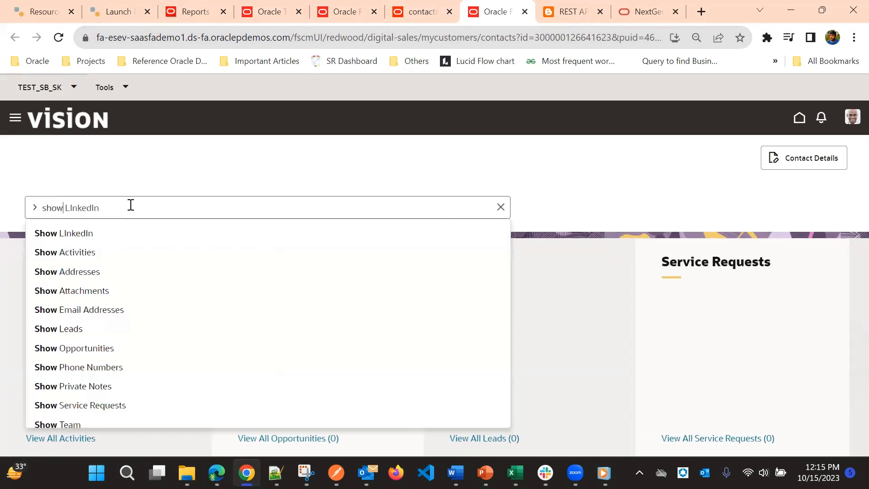
pyautogui.press('Return')
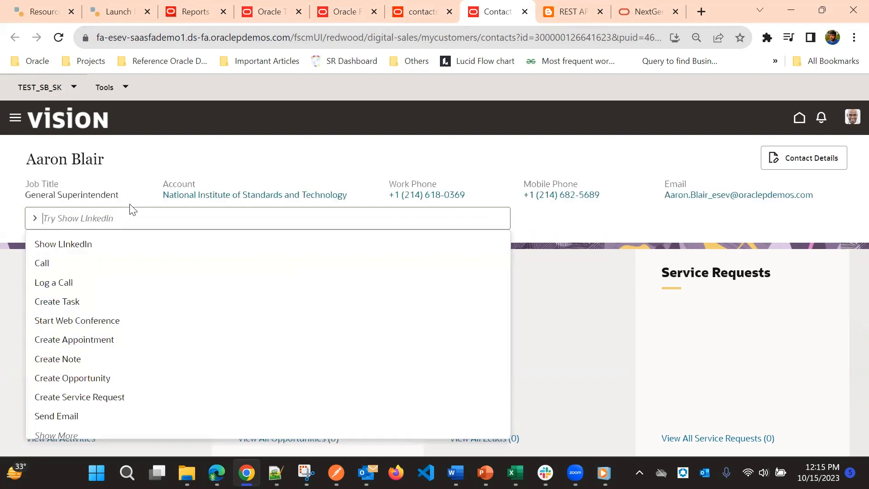
pyautogui.write('show w')
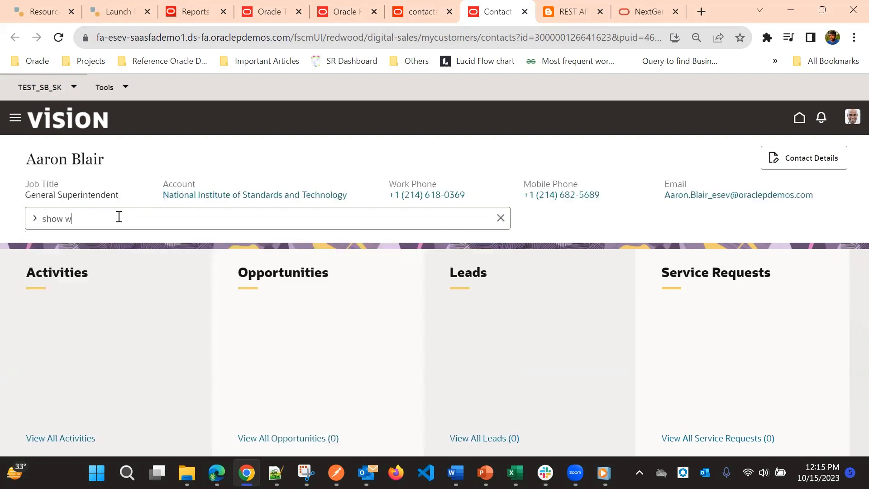
pyautogui.write('ikipedia Results')
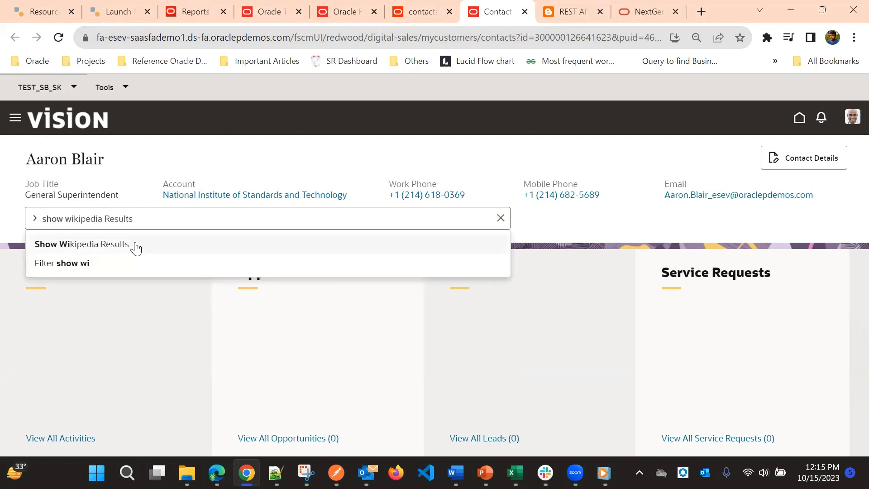
pyautogui.click(82, 245)
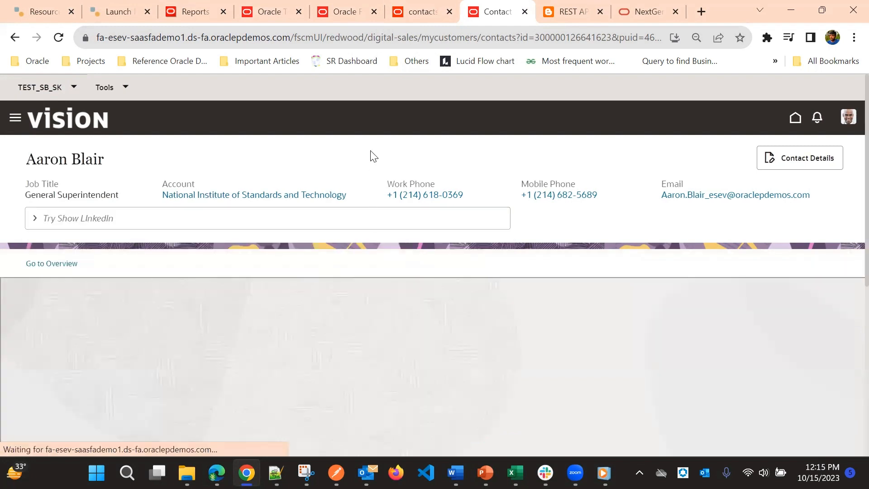
# Examine the Marketing ROI dashboard embedded in the contact page, including its charts, and return to the template code in Visual Builder Studio.
pyautogui.scroll(-2, 371, 163)
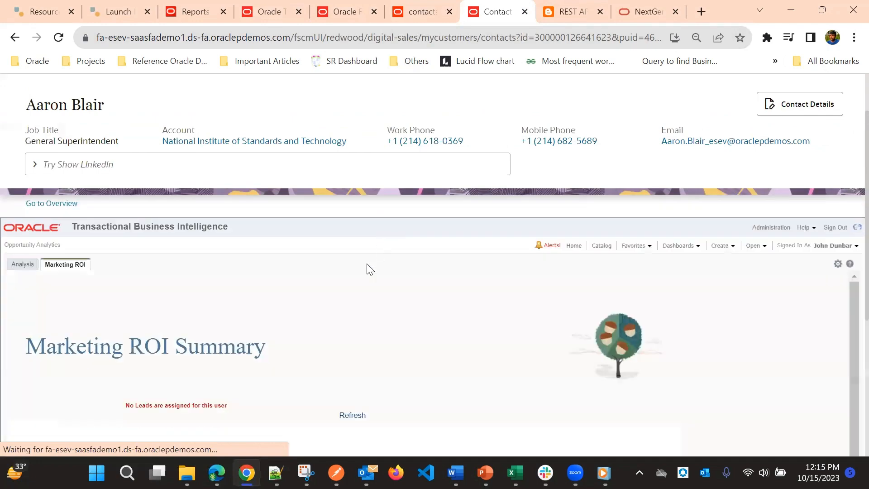
pyautogui.scroll(-3, 330, 259)
pyautogui.scroll(-3, 329, 262)
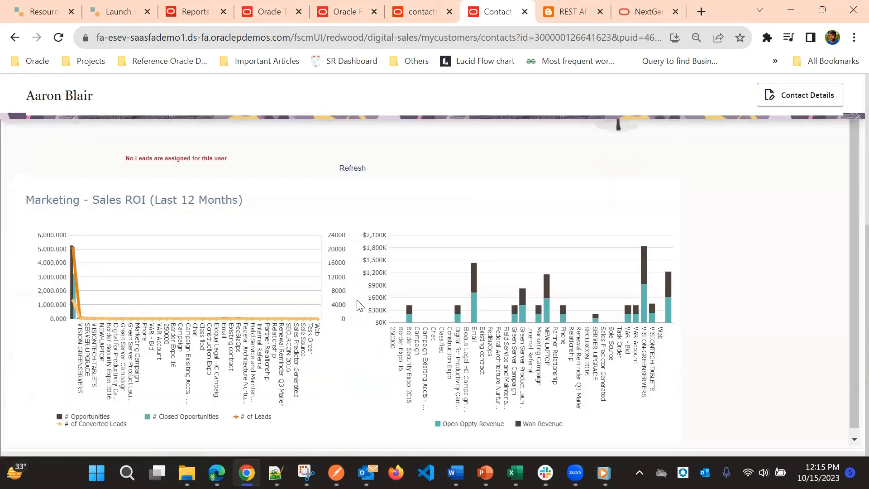
pyautogui.scroll(1, 378, 337)
pyautogui.scroll(5, 368, 301)
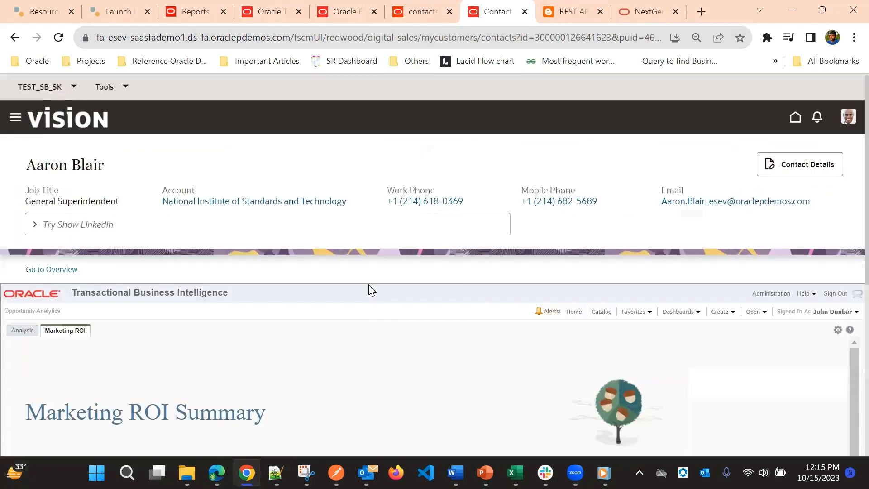
pyautogui.scroll(-5, 380, 299)
pyautogui.scroll(5, 420, 333)
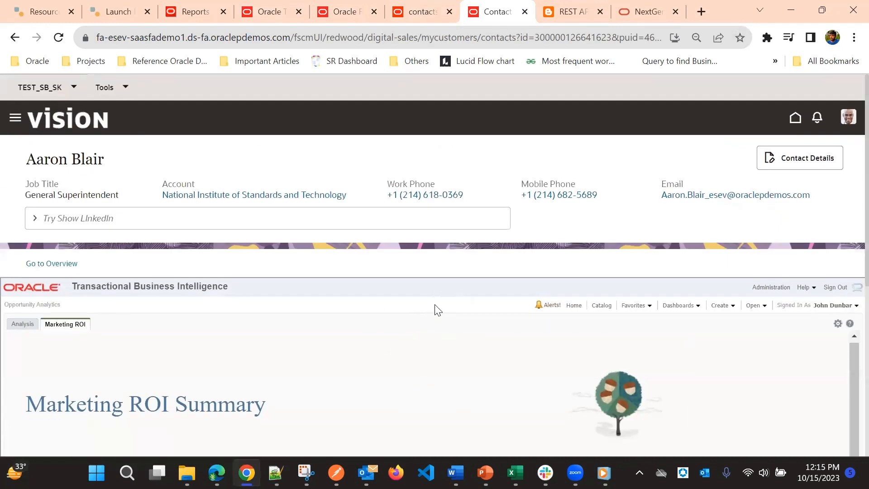
pyautogui.scroll(-3, 436, 306)
pyautogui.scroll(1, 482, 313)
pyautogui.click(421, 12)
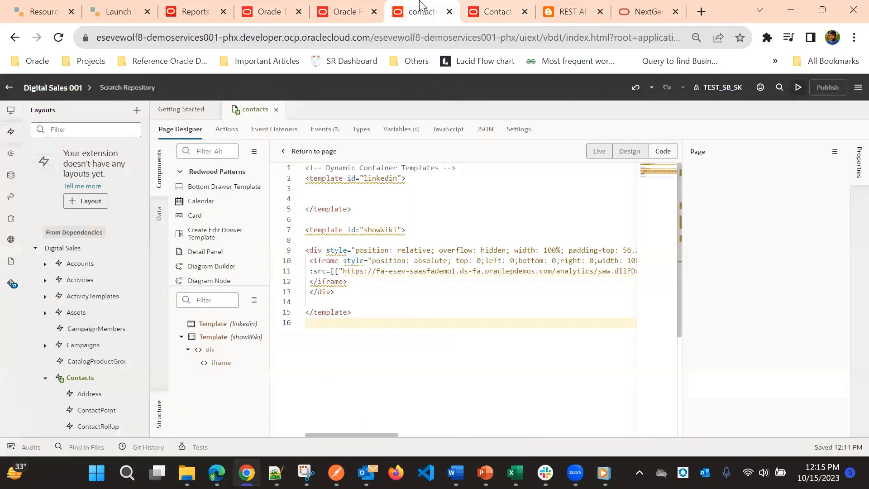